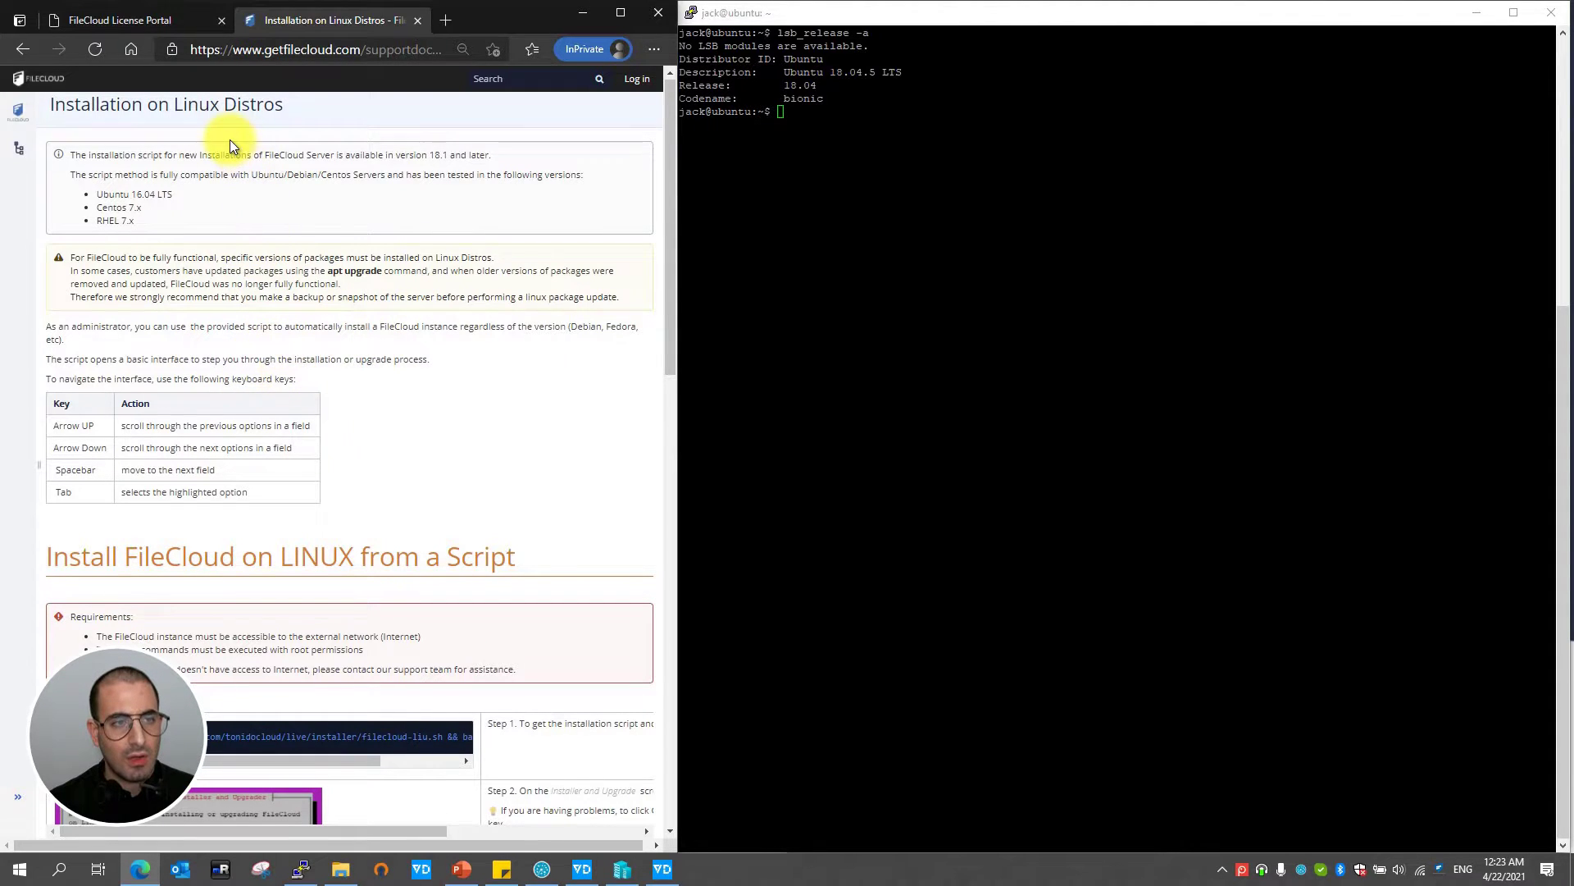
# - Scroll FileCloud Docs to 'Install FileCloud on LINUX from a Script' and select its wget command
pyautogui.click(533, 85)
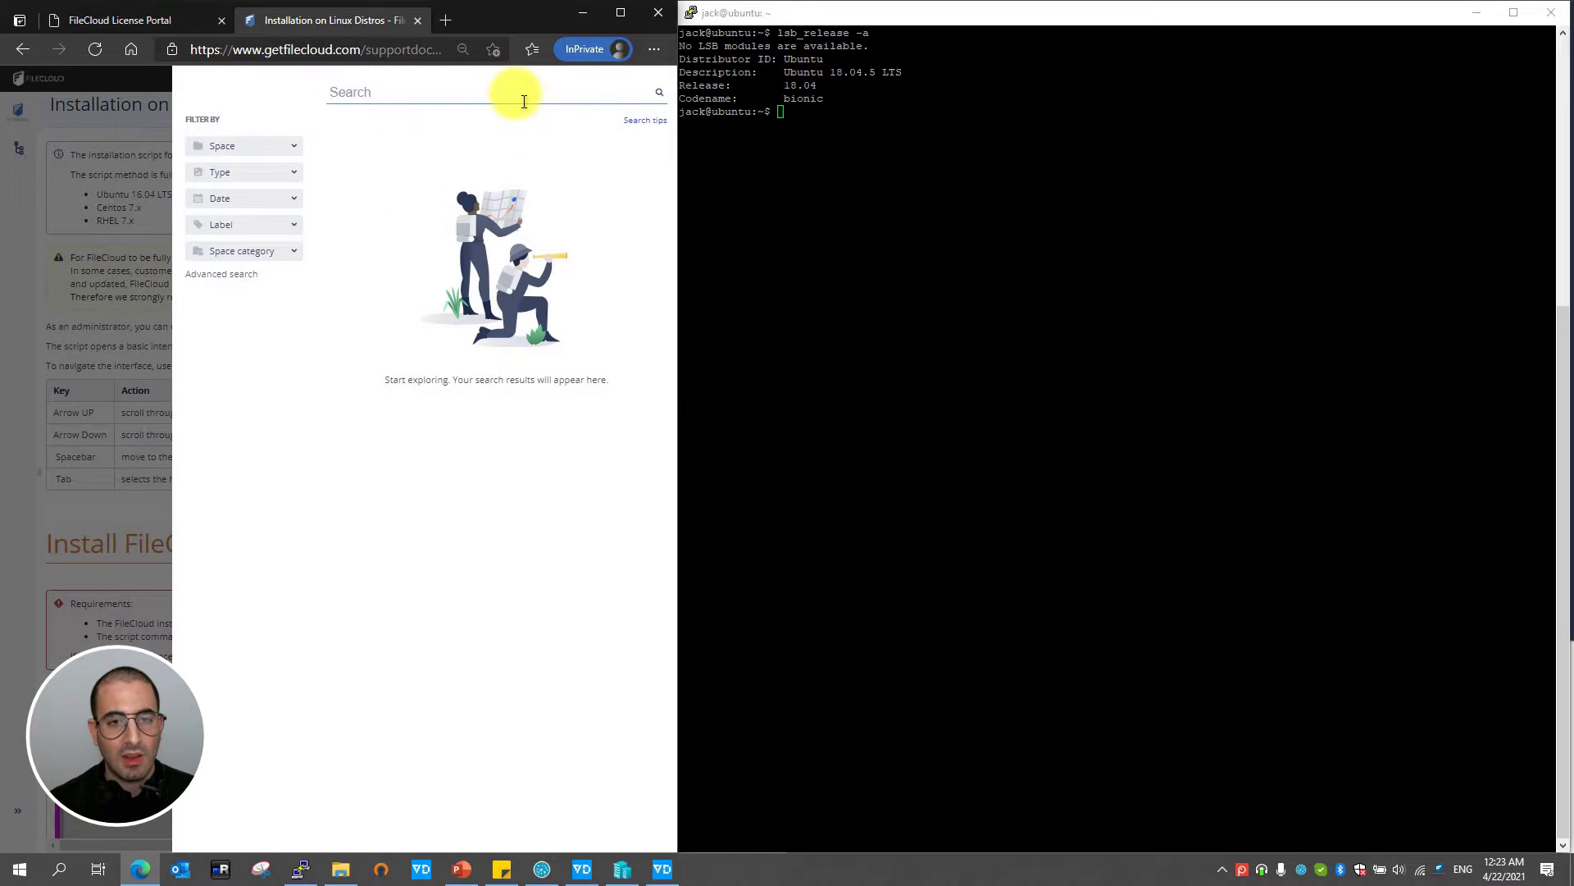
pyautogui.click(67, 307)
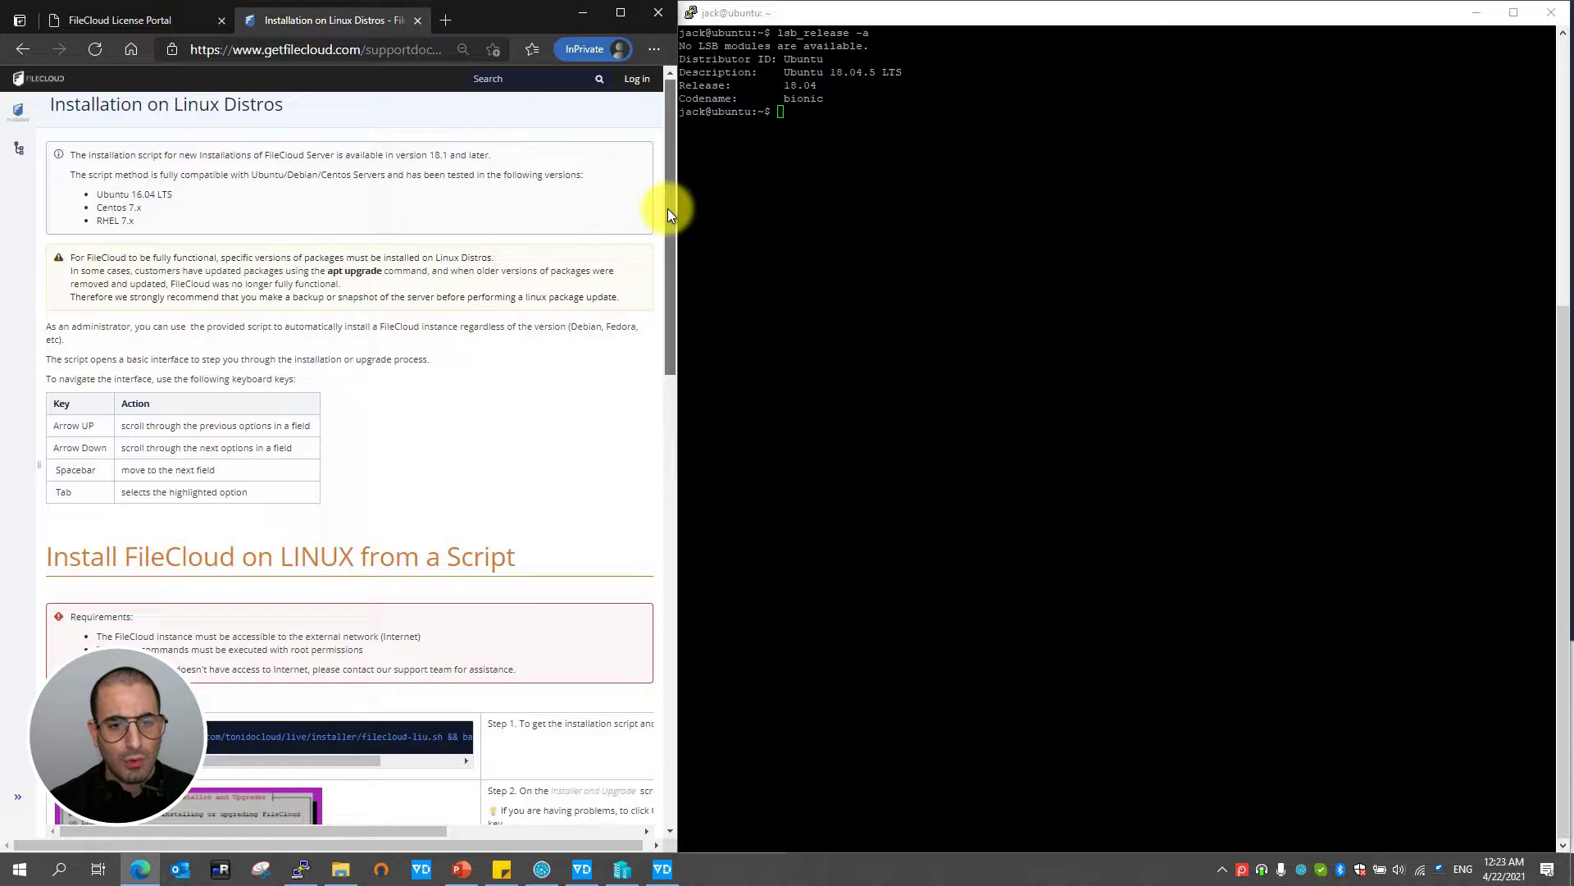
pyautogui.moveTo(668, 208); pyautogui.dragTo(669, 344)
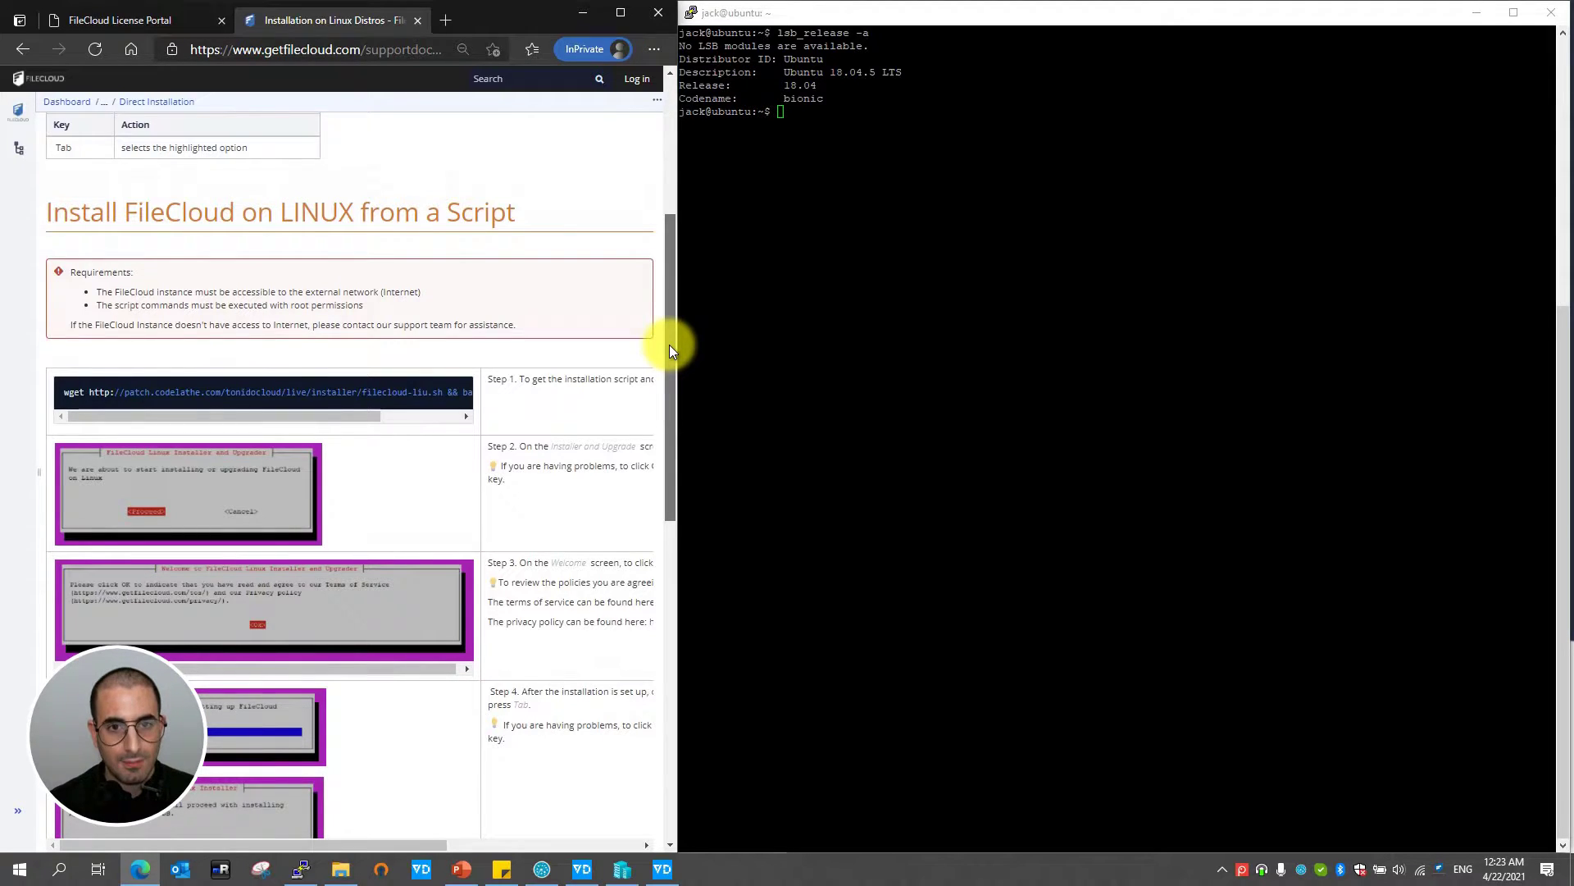
pyautogui.moveTo(669, 344); pyautogui.dragTo(669, 343)
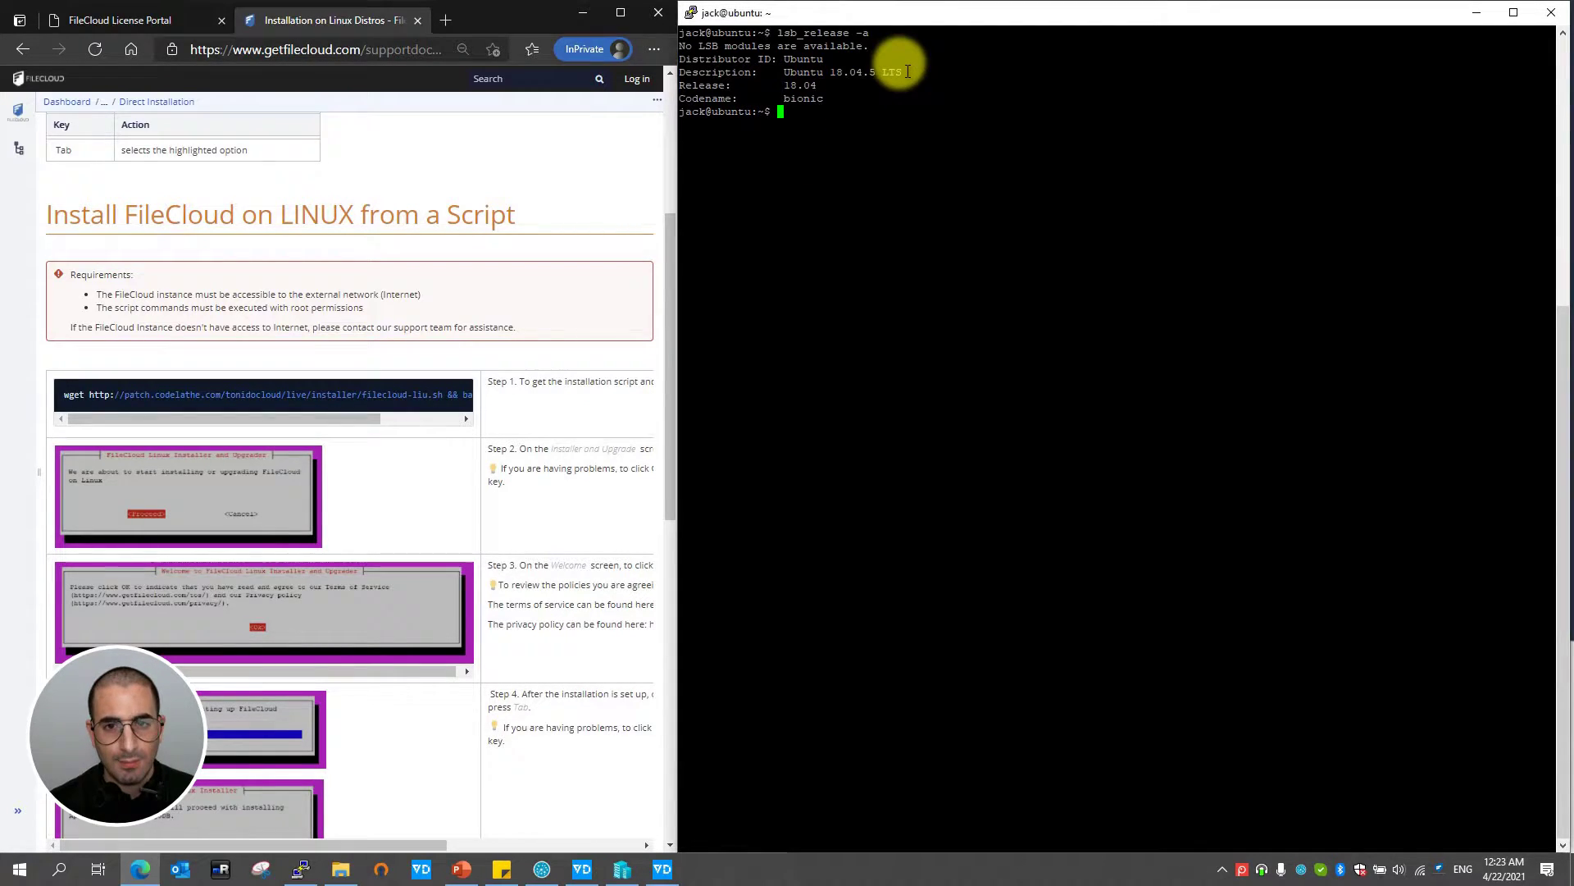
pyautogui.moveTo(896, 60); pyautogui.dragTo(790, 60)
pyautogui.click(818, 161)
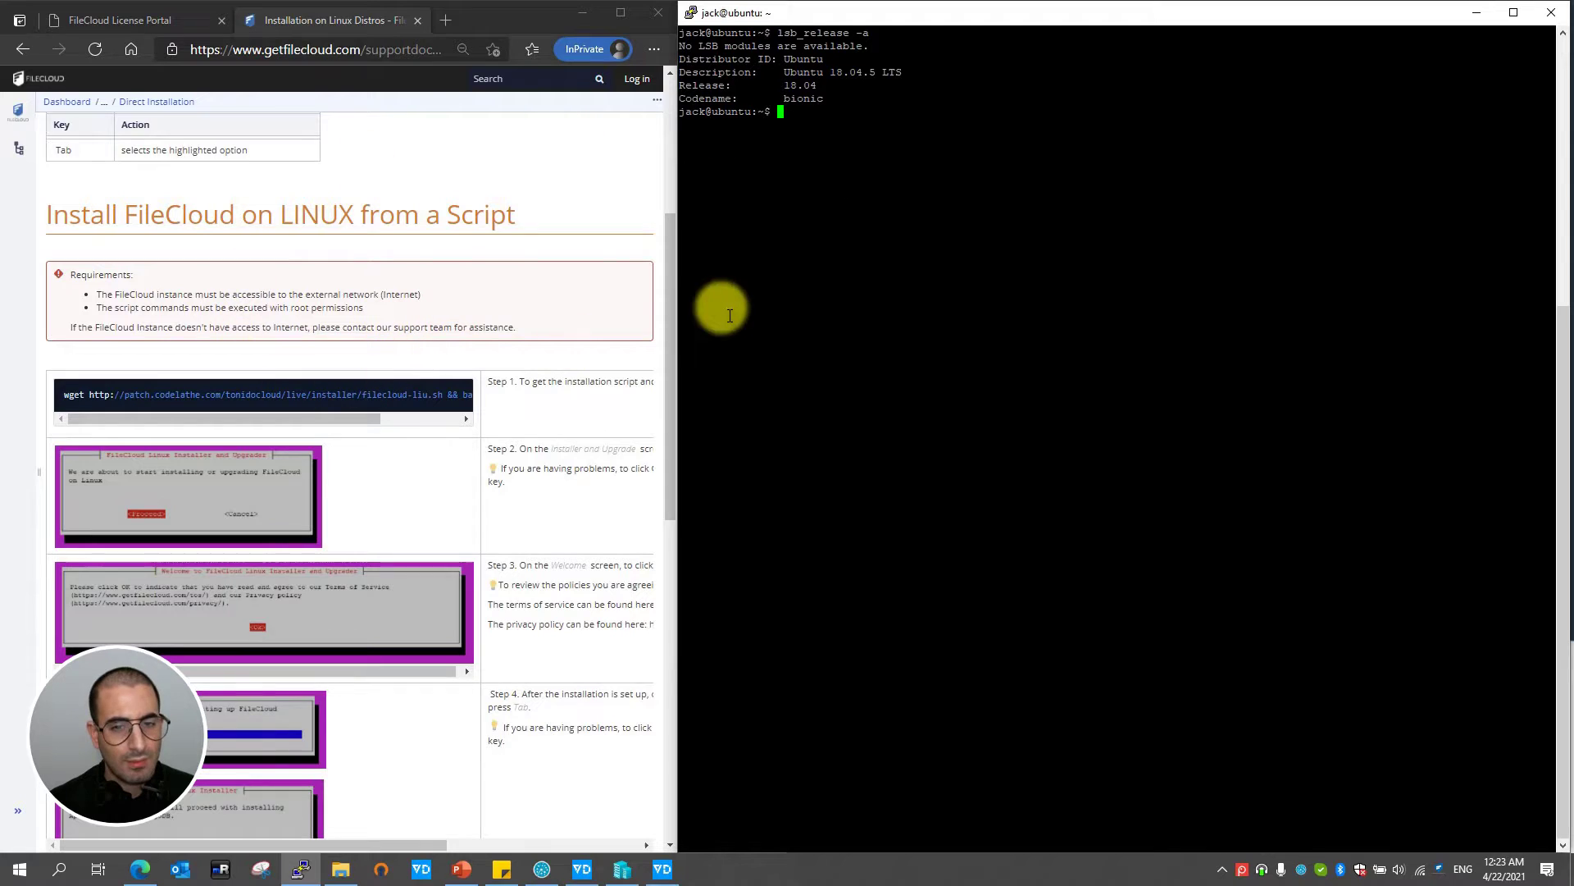
pyautogui.moveTo(671, 258); pyautogui.dragTo(671, 294)
pyautogui.moveTo(61, 306); pyautogui.dragTo(479, 315)
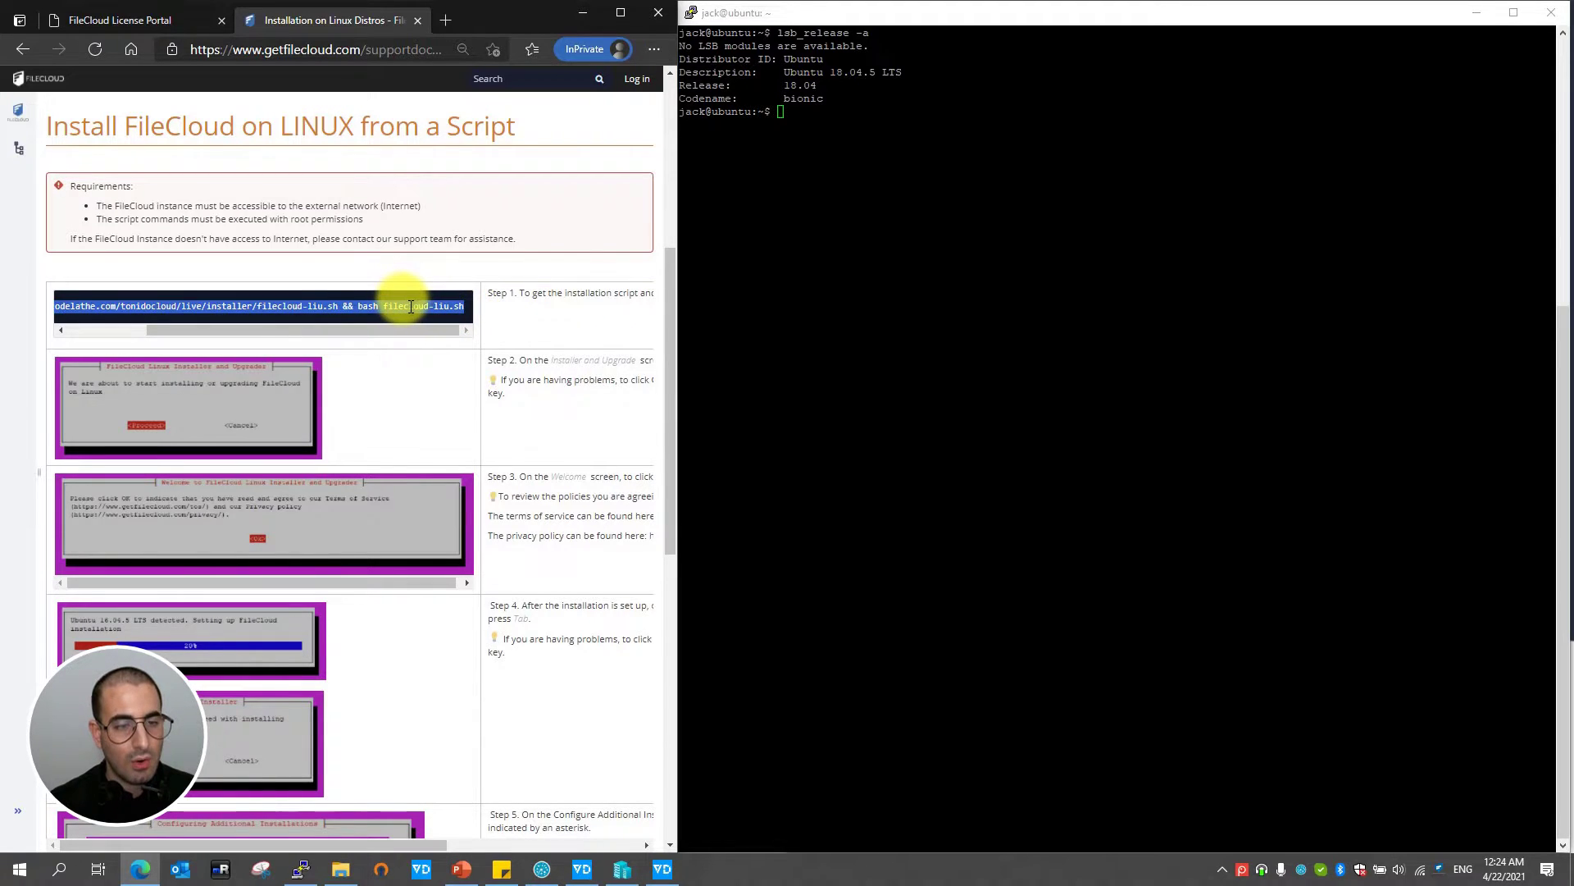
# - Switch to a root shell with sudo su and the account password
pyautogui.click(780, 111)
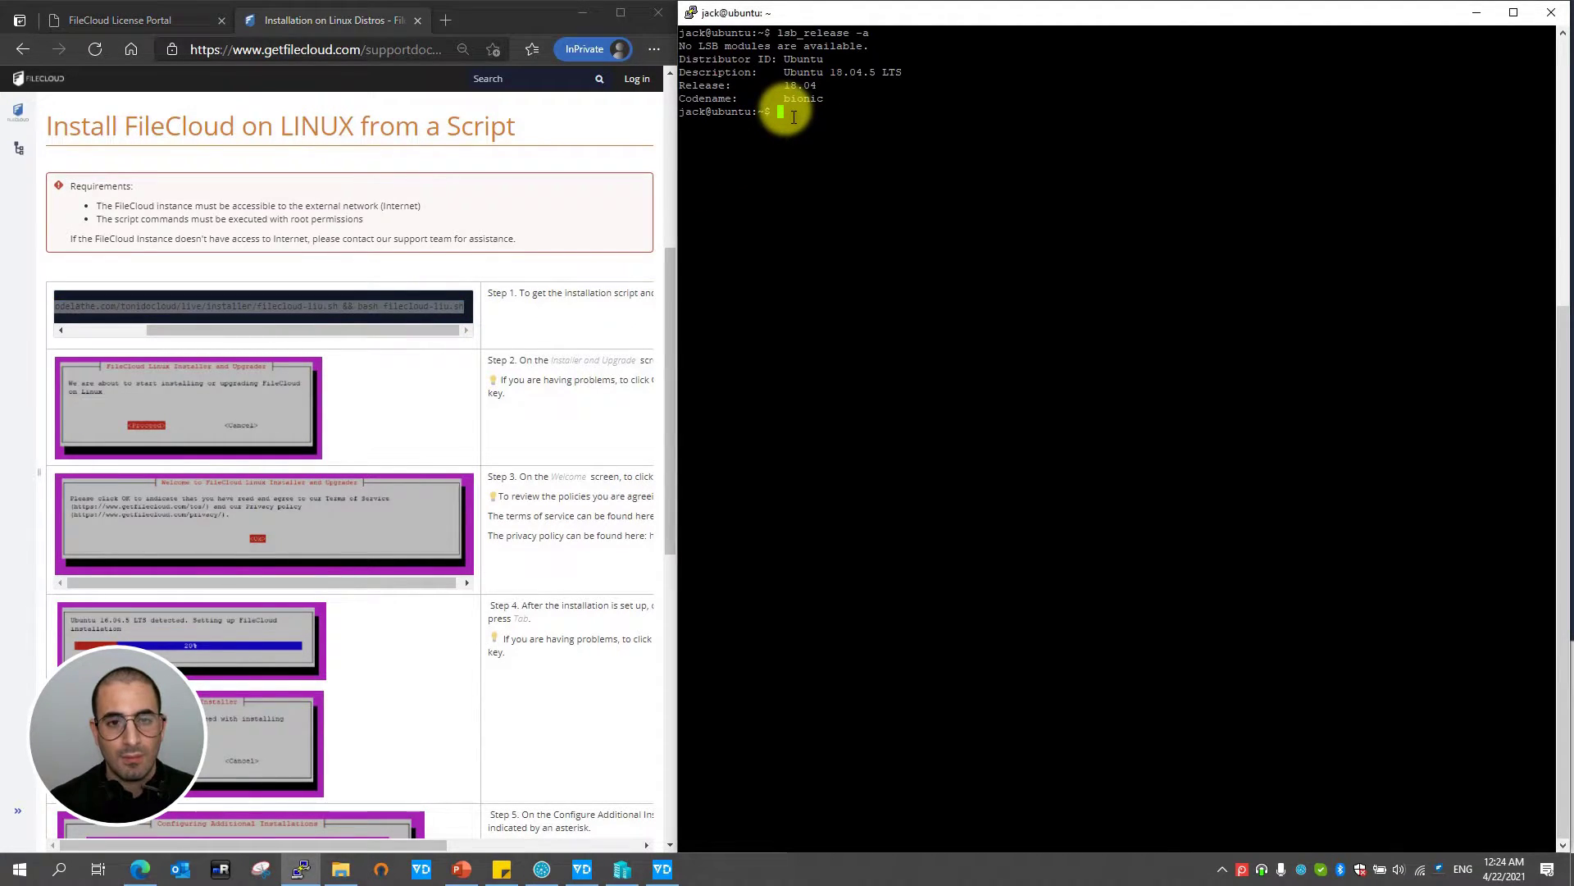
pyautogui.write('s')
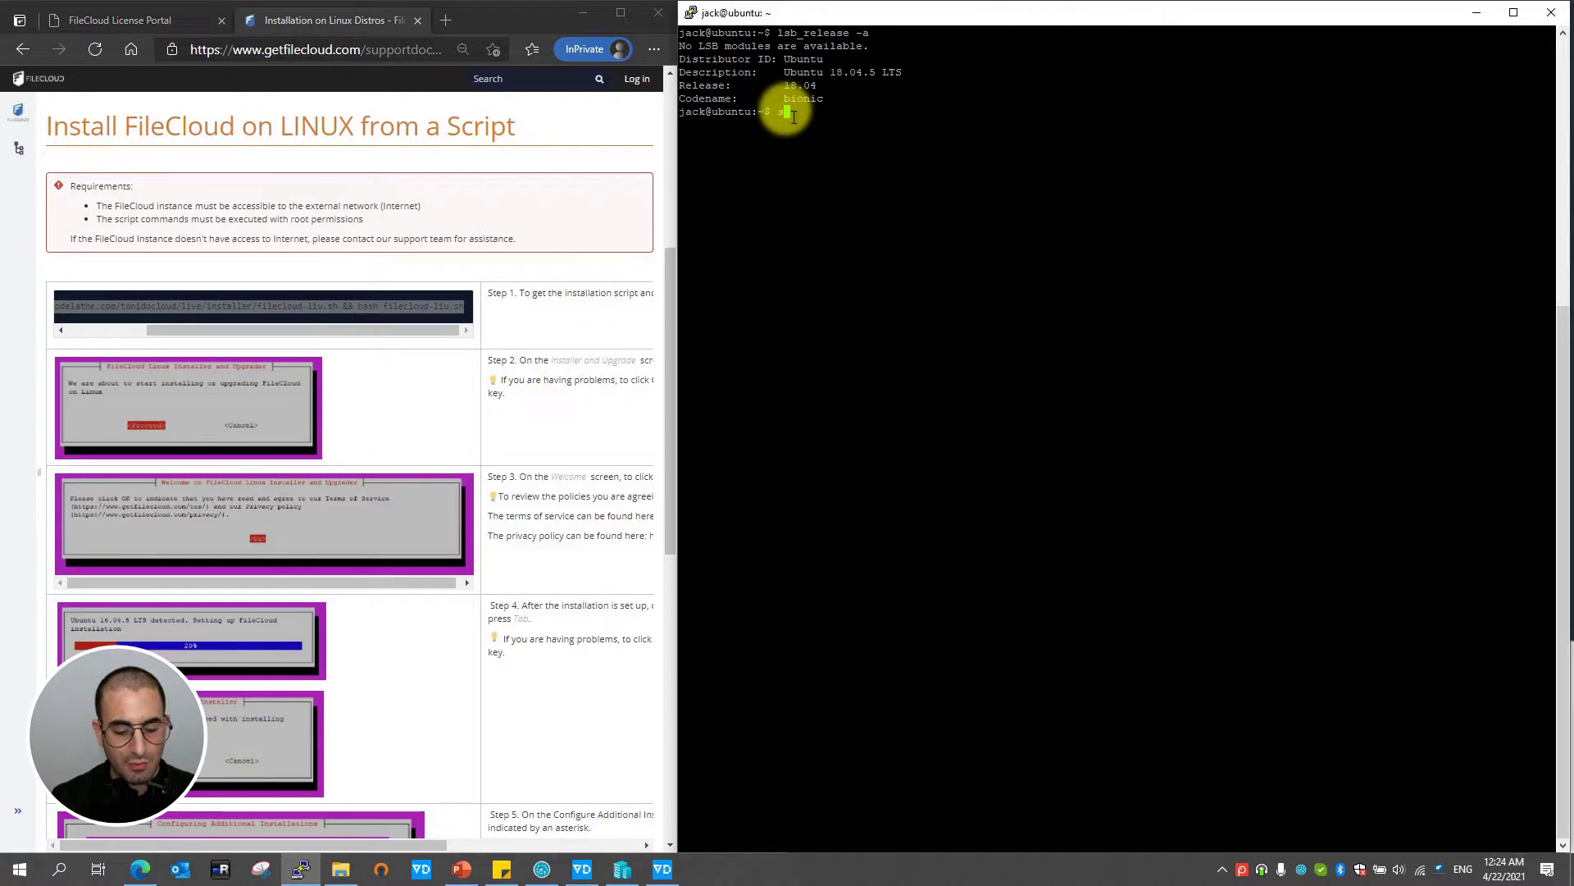
pyautogui.write('udo su')
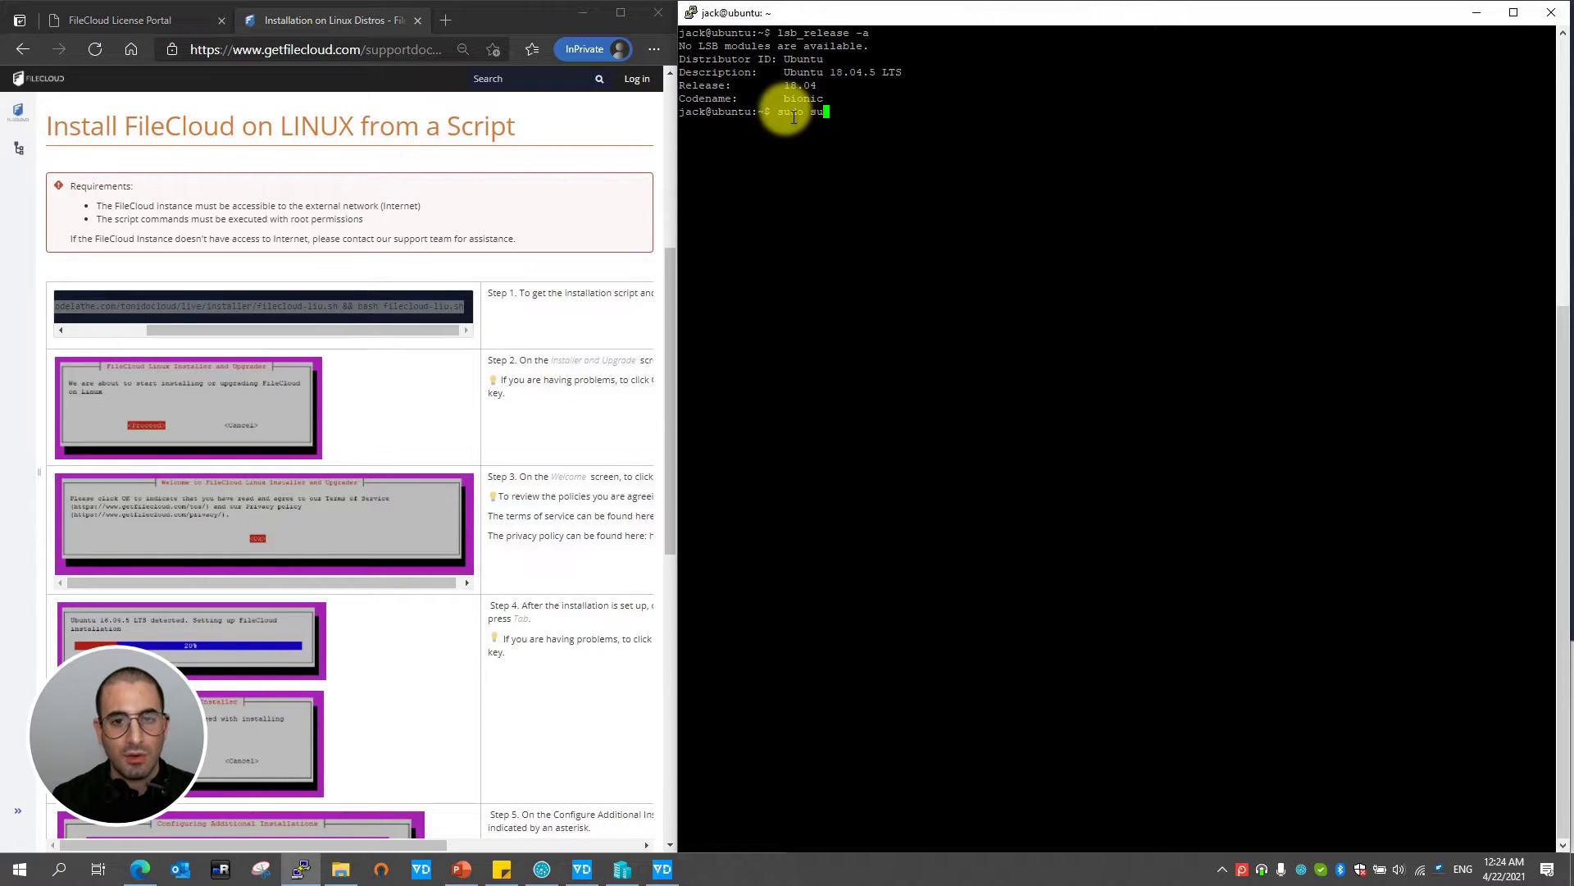
pyautogui.press('Return')
pyautogui.press('capslock')
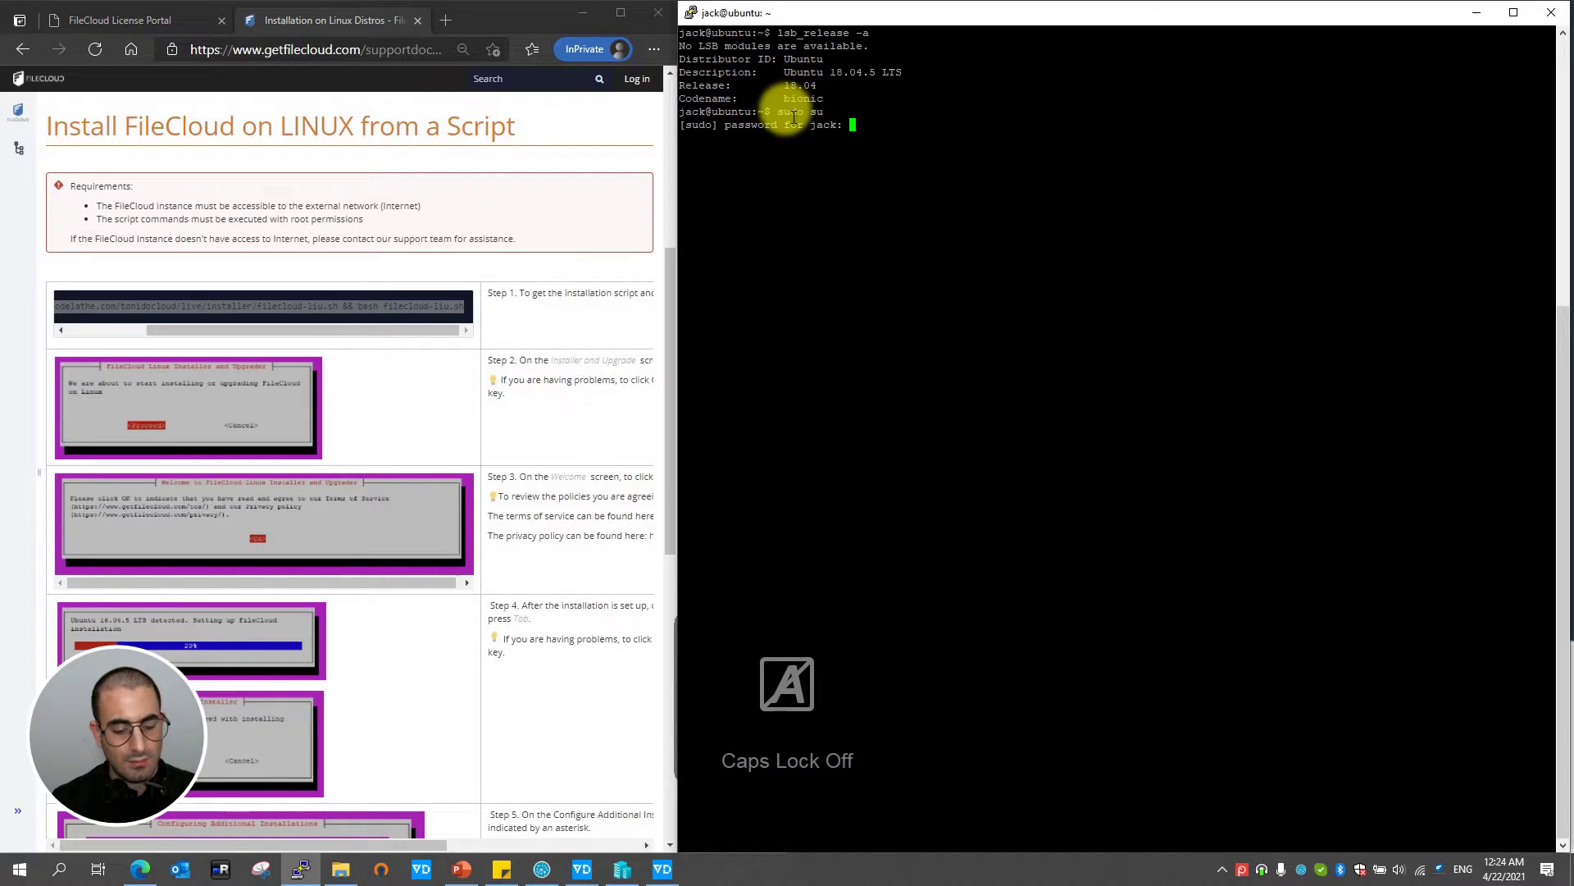
pyautogui.press('Return')
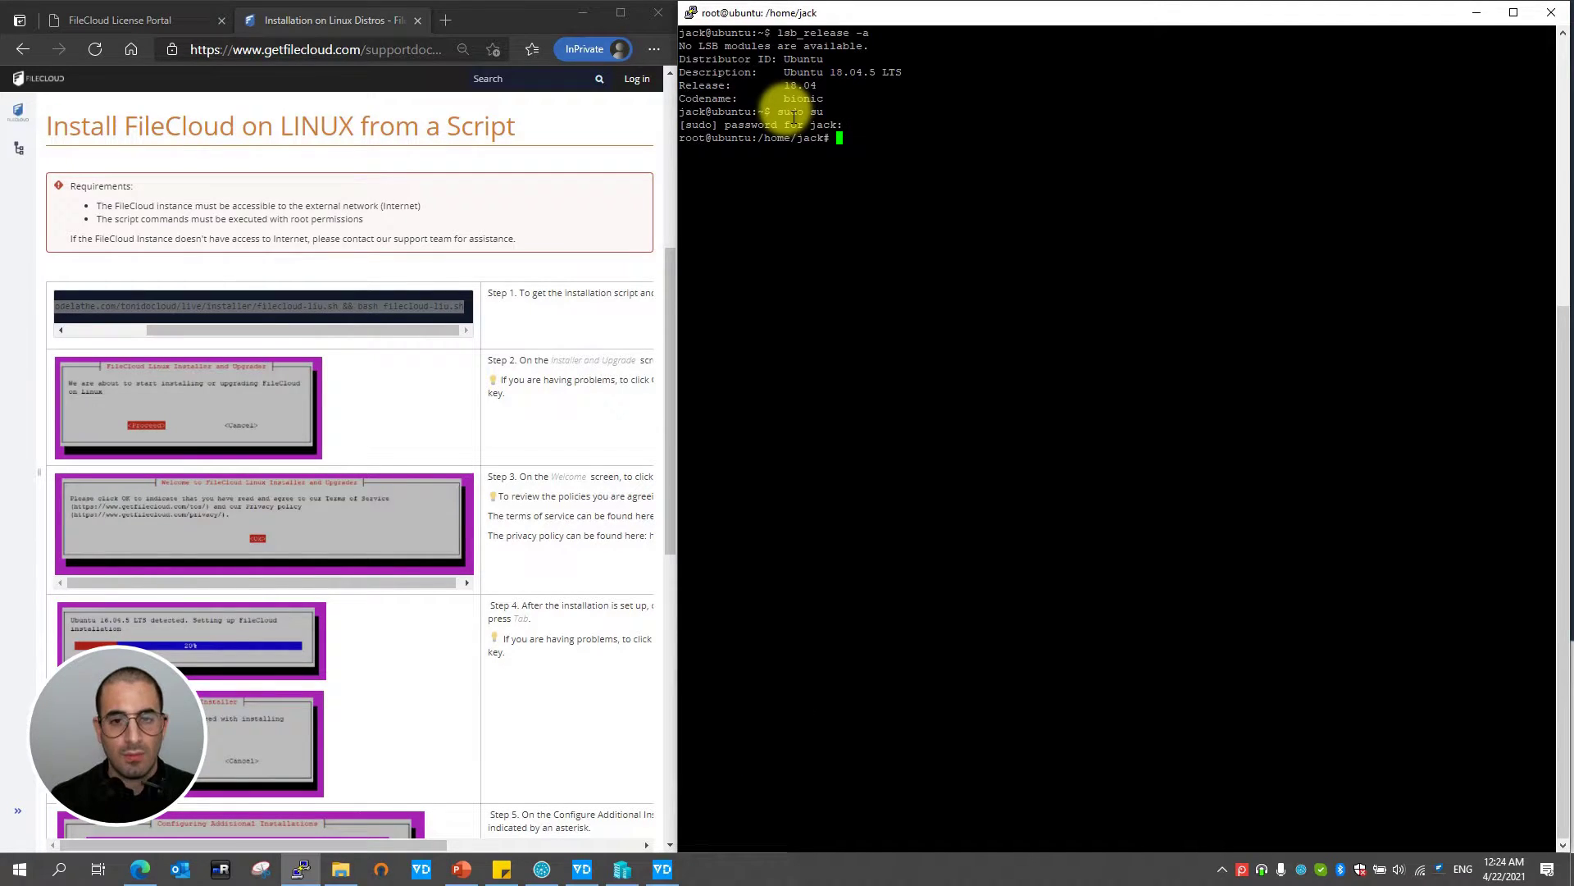
# - From the filesystem root, run the pasted sudo wget command that fetches and launches filecloud-liu.sh
pyautogui.write('cd /')
pyautogui.press('Return')
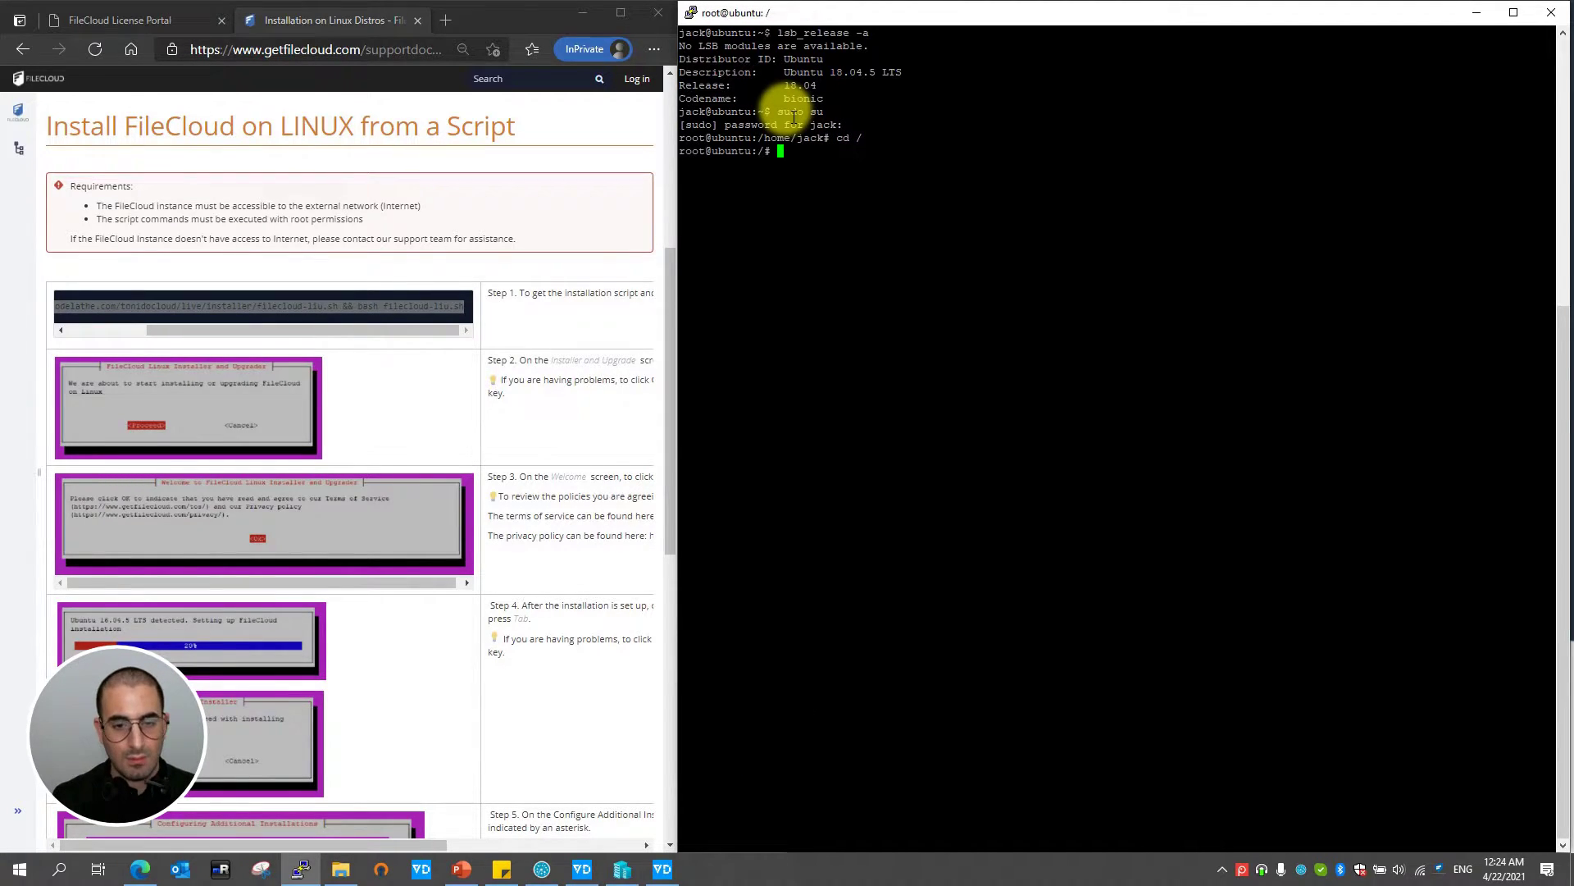
pyautogui.write('sudo')
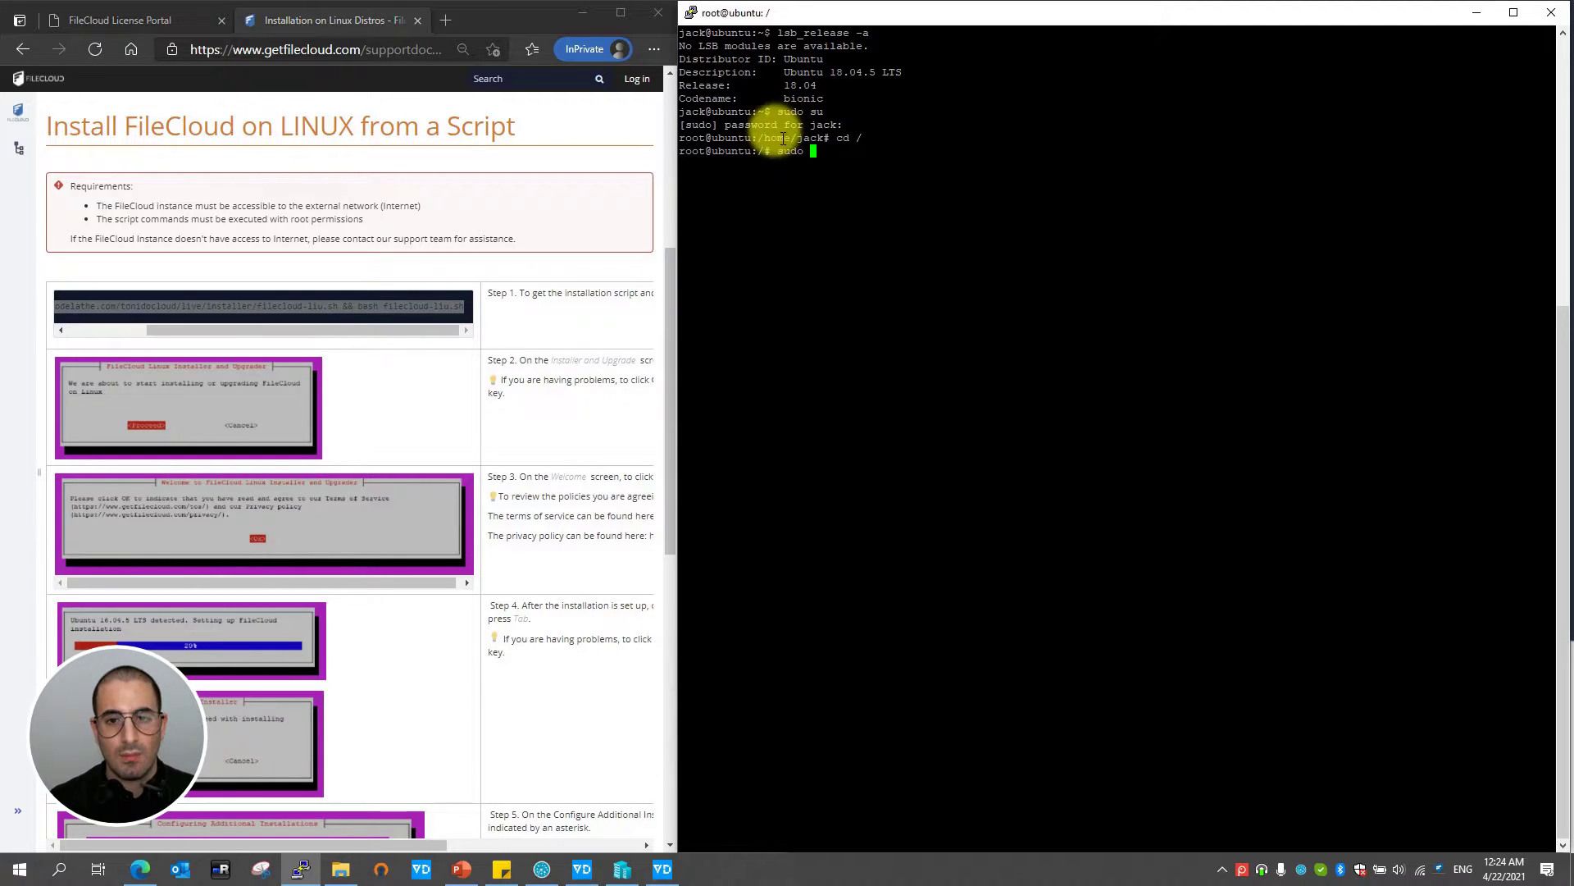
pyautogui.rightClick(857, 156)
pyautogui.press('Return')
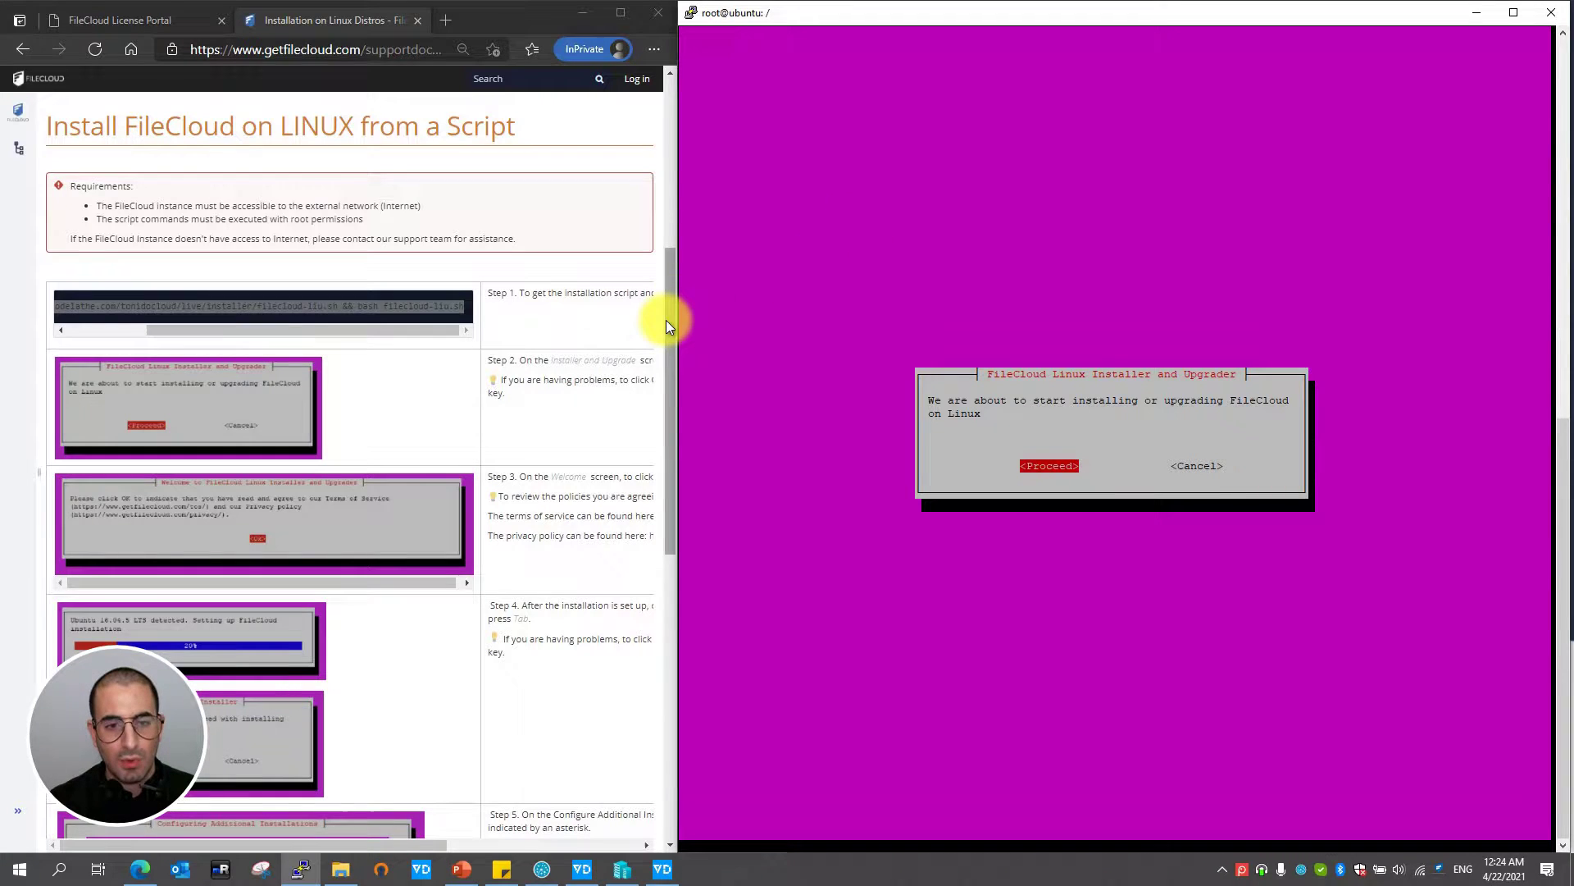
# - Proceed past the installer start prompt and accept the terms of service and privacy policy
pyautogui.moveTo(666, 321); pyautogui.dragTo(671, 361)
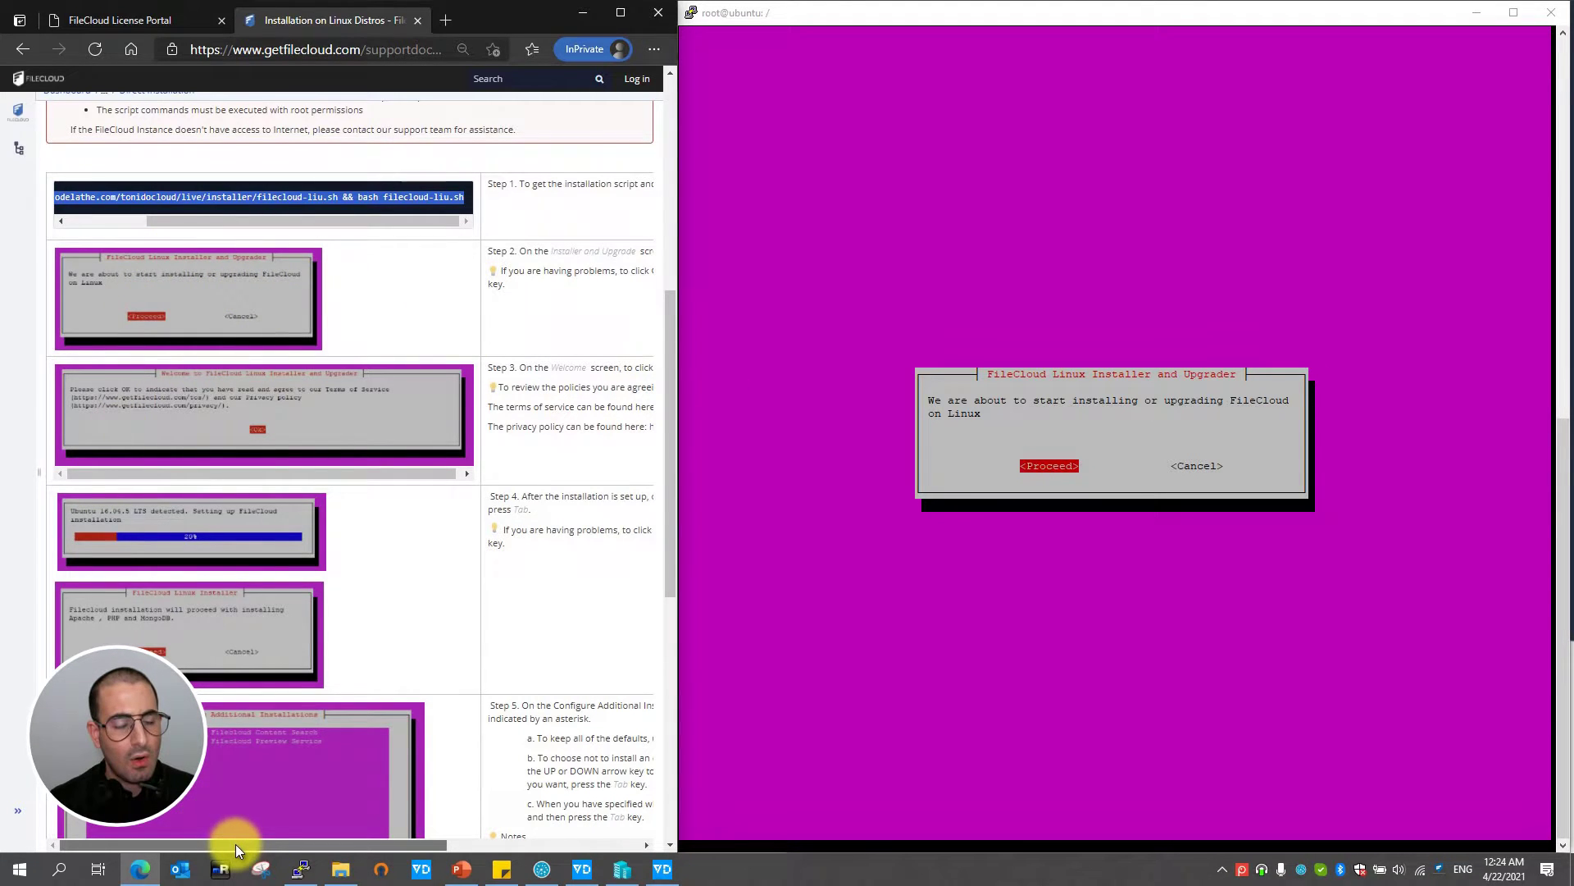
pyautogui.moveTo(235, 844)
pyautogui.mouseDown()
pyautogui.moveTo(369, 843)
pyautogui.moveTo(203, 843)
pyautogui.mouseUp()
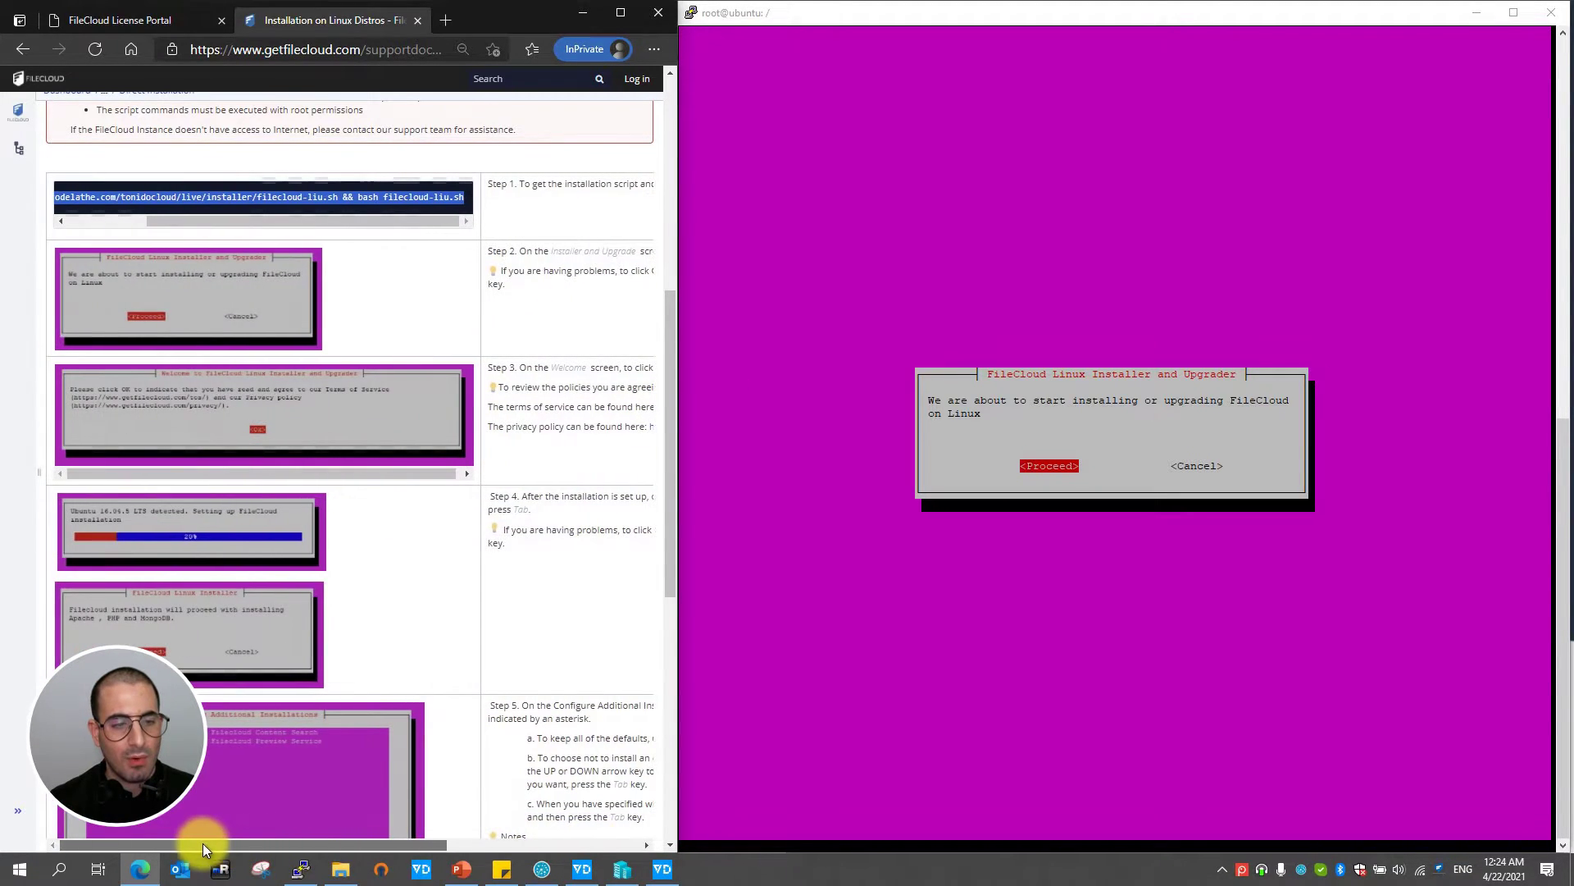
pyautogui.moveTo(666, 405); pyautogui.dragTo(671, 428)
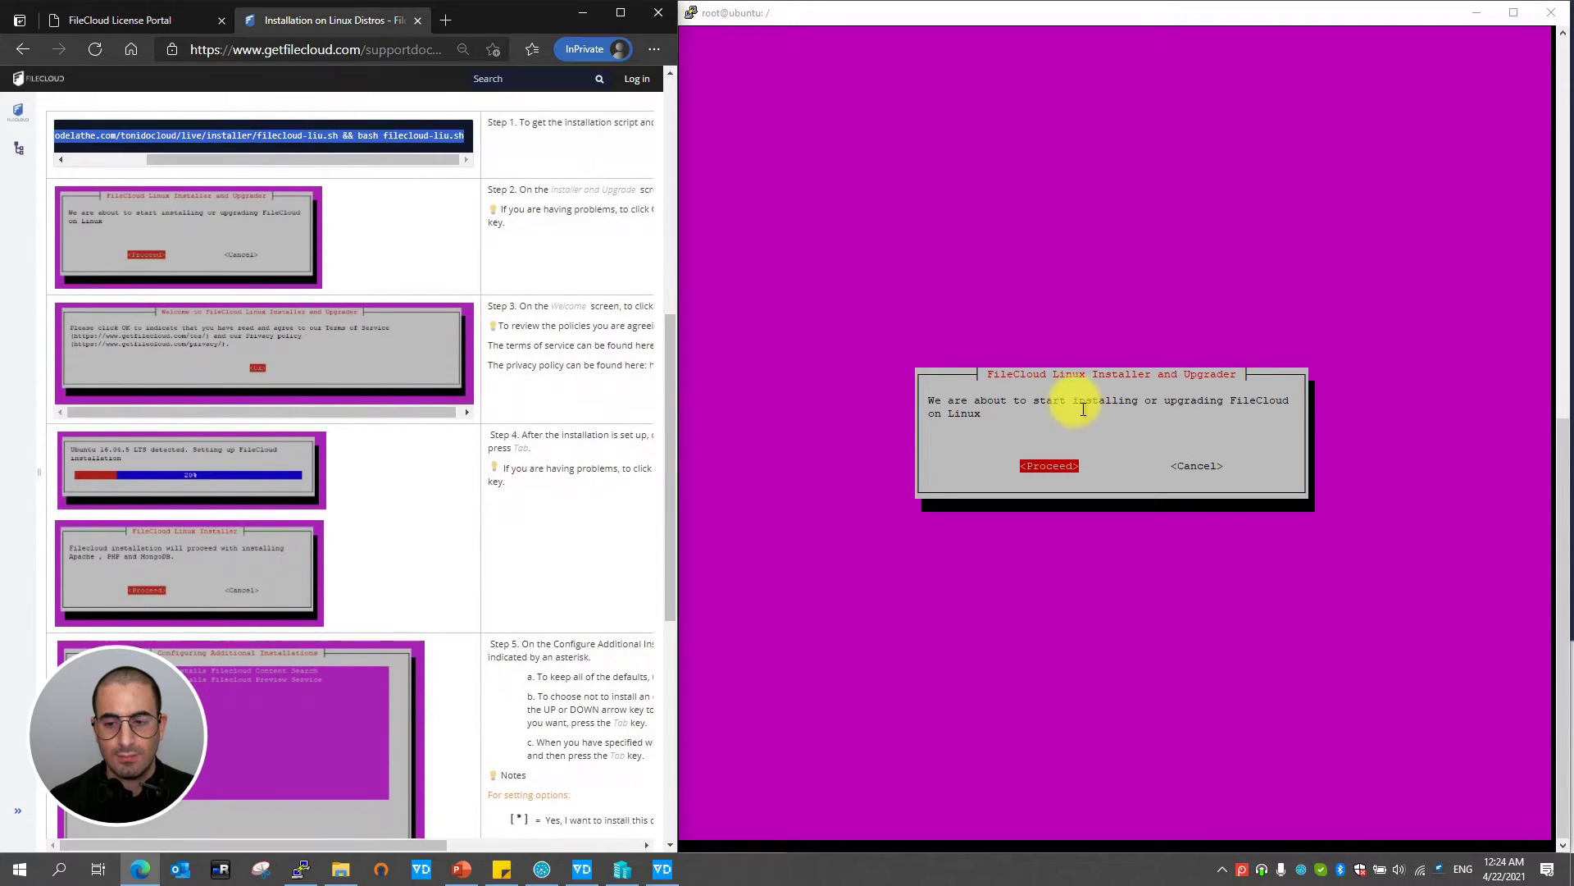
pyautogui.click(1073, 428)
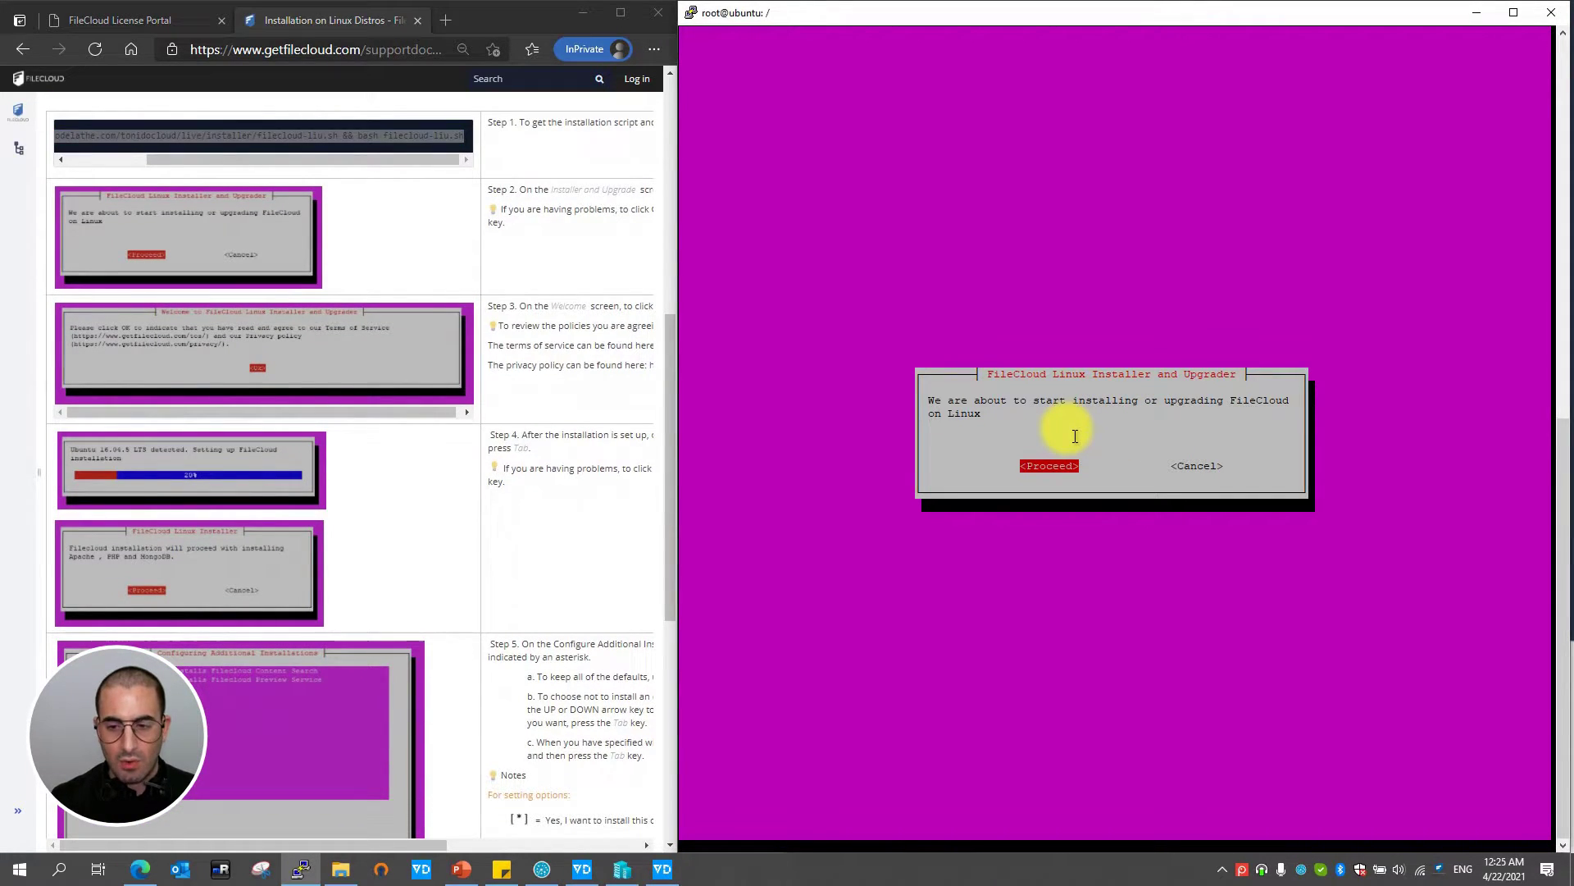
pyautogui.press('Return')
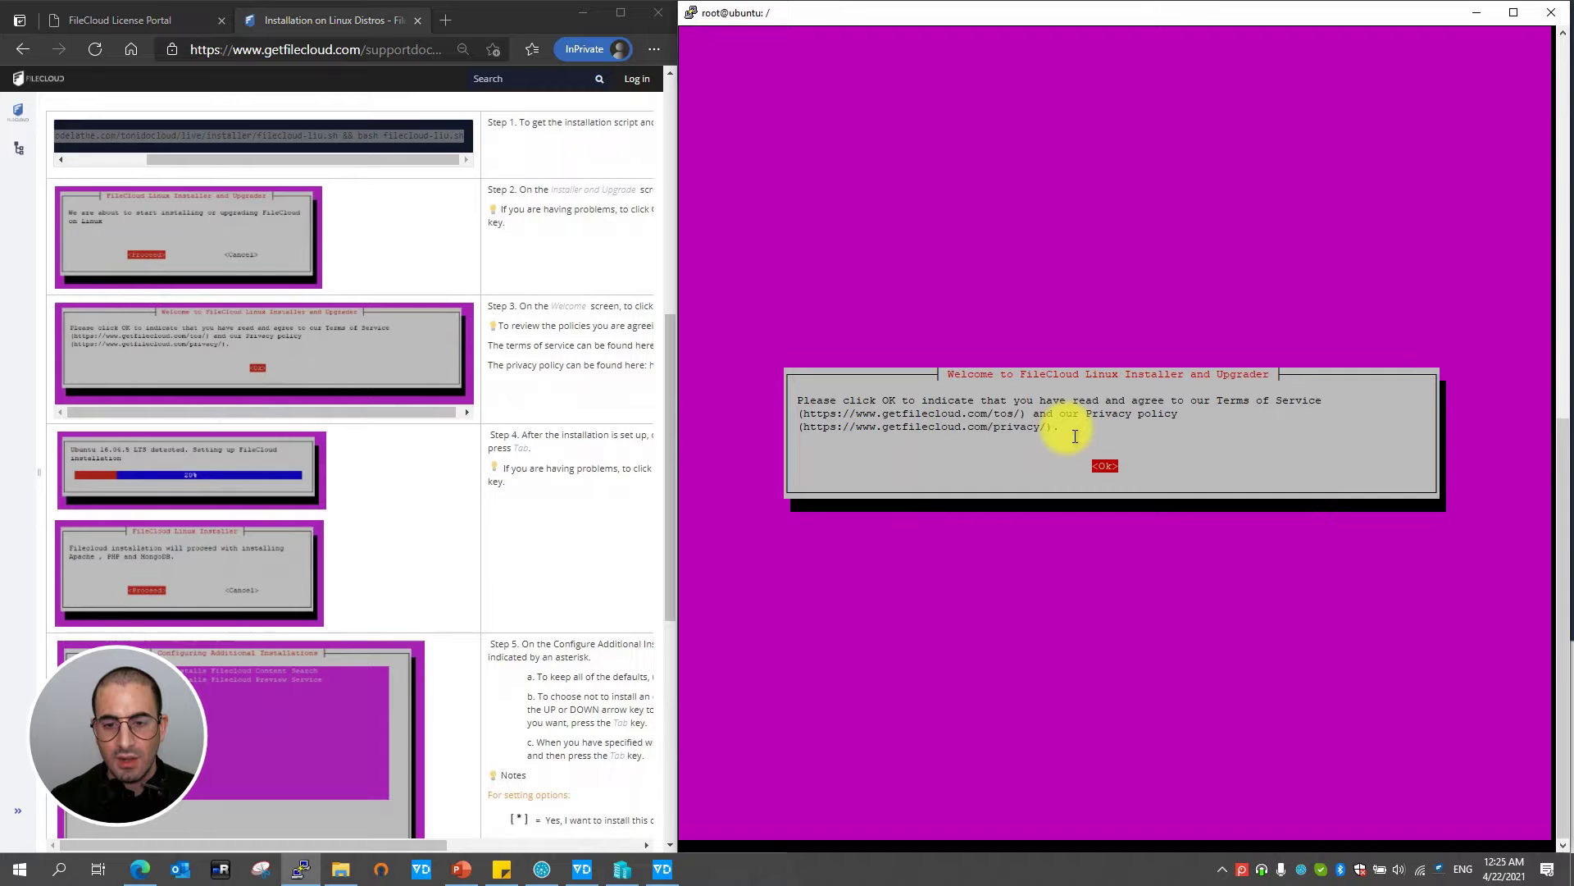
pyautogui.press('Return')
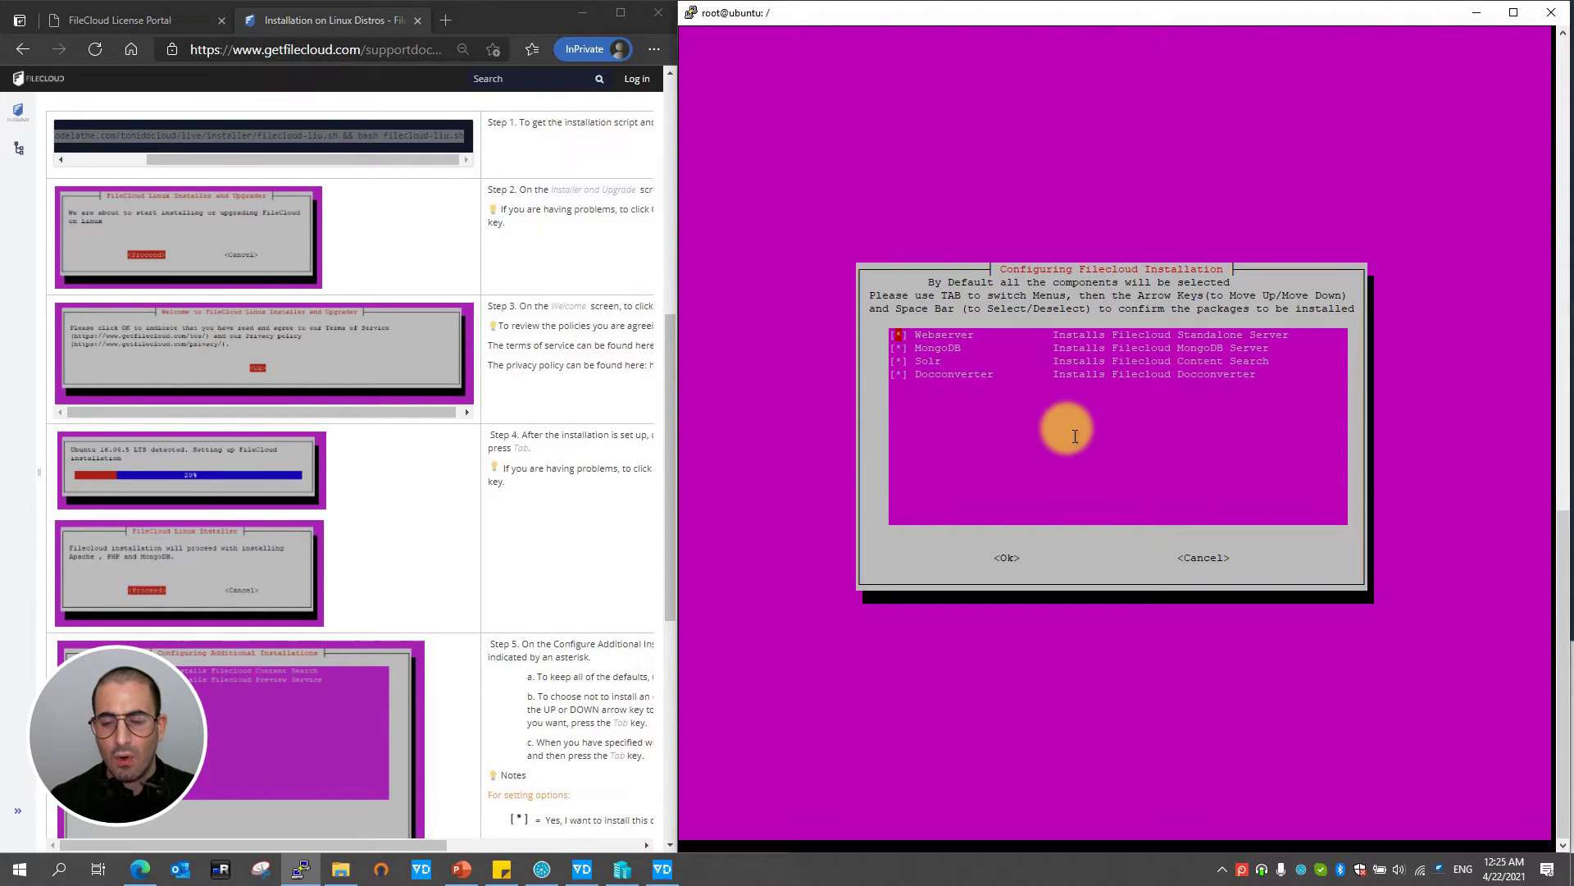
# - Keep Webserver, MongoDB, Solr and Docconverter selected and agree to install Apache, PHP and MongoDB
pyautogui.press('Down')
pyautogui.press('Down')
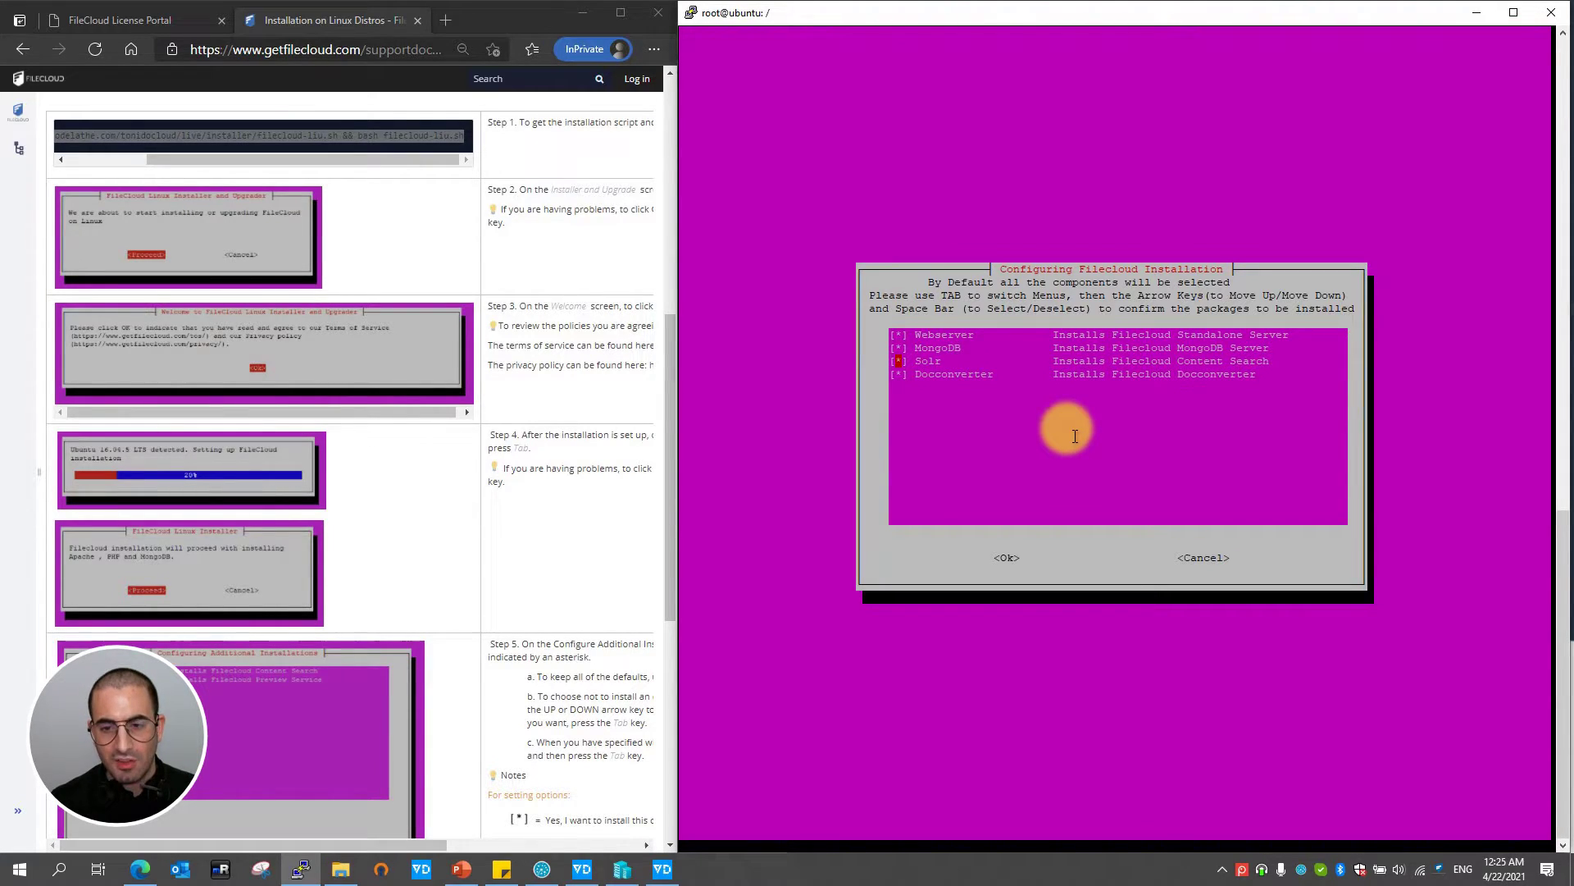
pyautogui.press('space')
pyautogui.press('Down')
pyautogui.press('Up')
pyautogui.press('space')
pyautogui.press('Down')
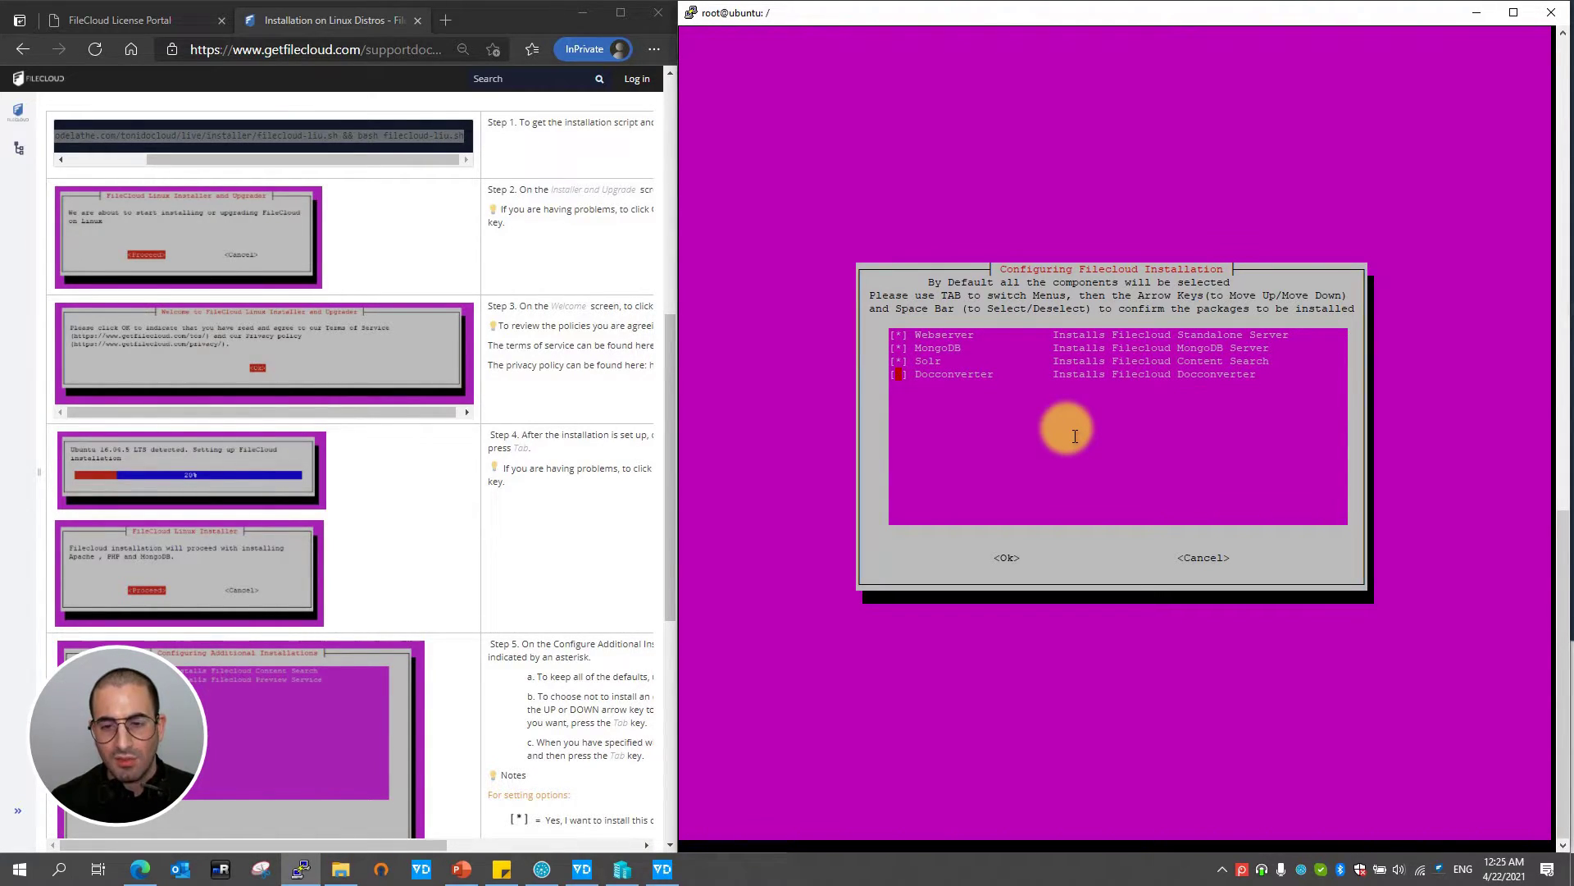
pyautogui.press('Up')
pyautogui.press('Return')
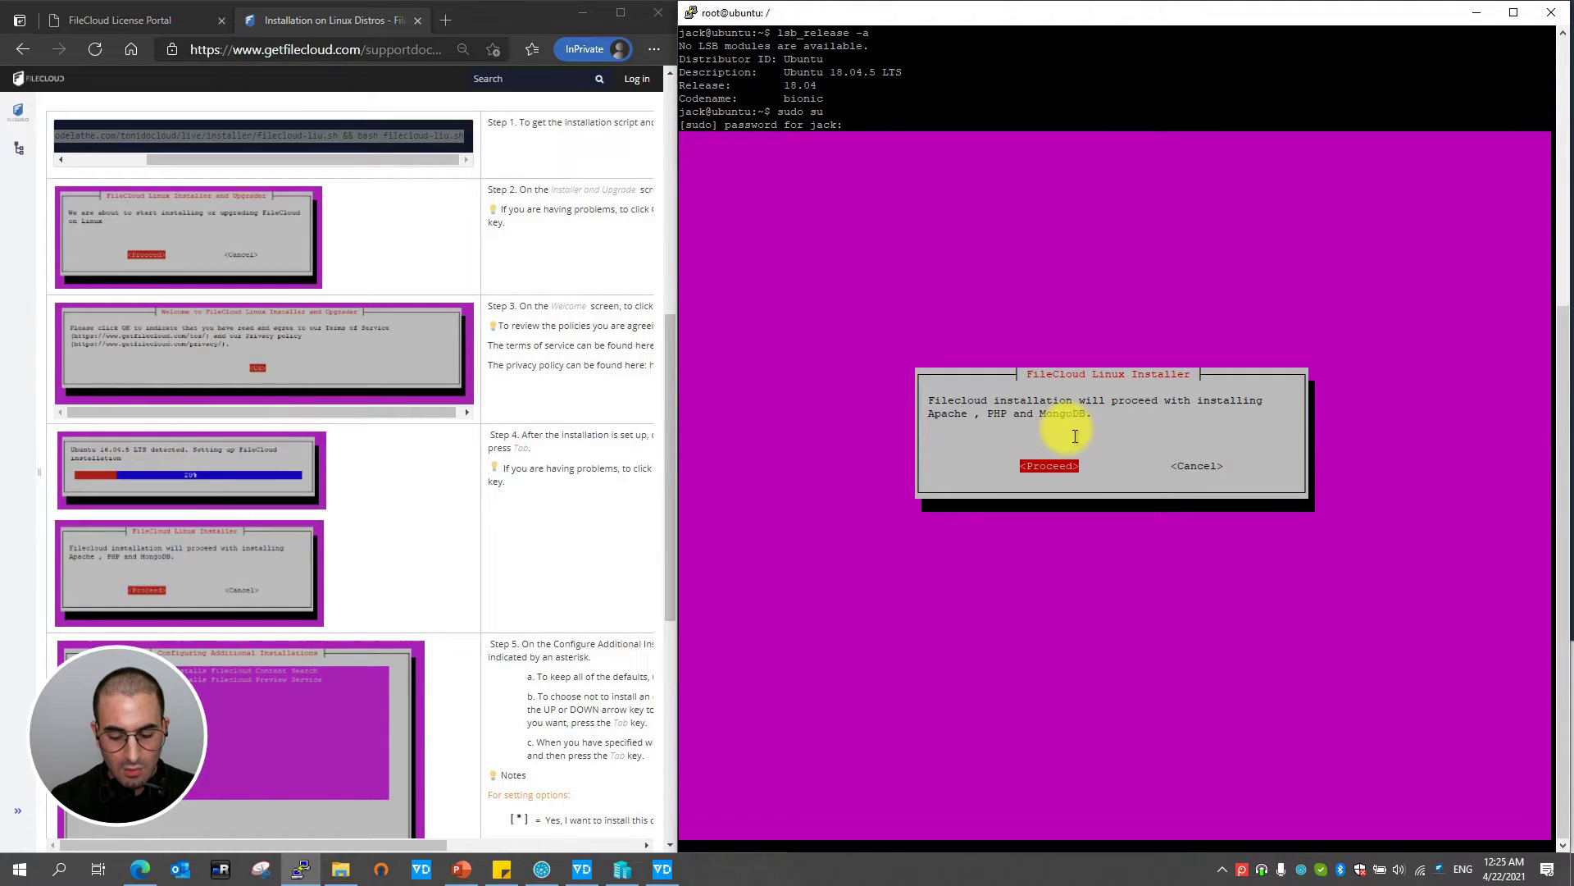
pyautogui.press('Return')
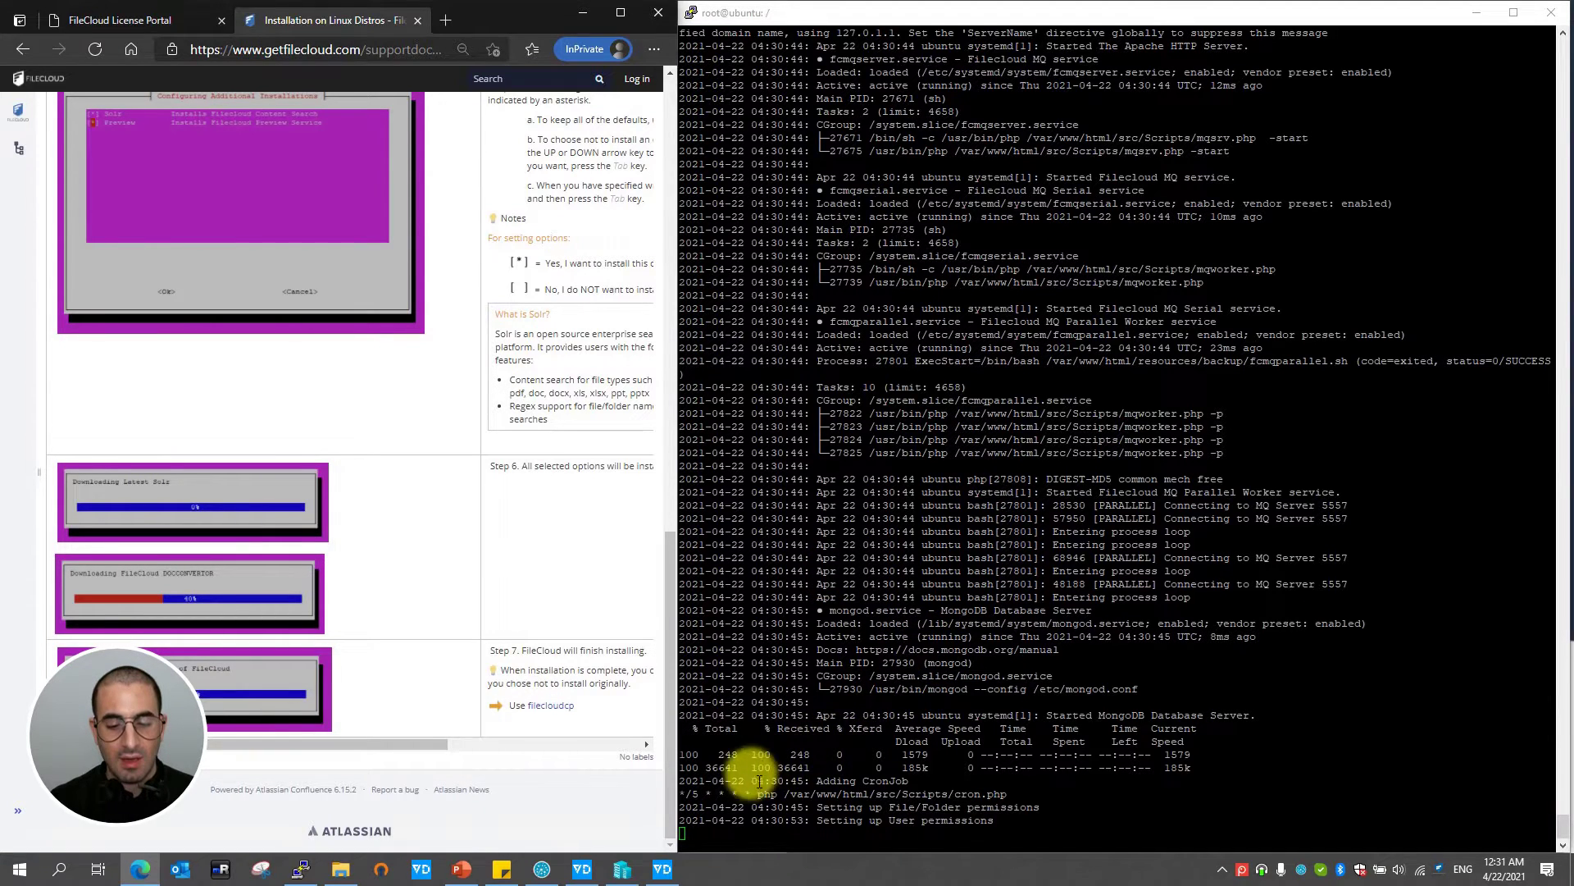
# - Wait for the install log to finish until 'FileCloud Installation completed' appears
pyautogui.moveTo(725, 780); pyautogui.dragTo(1017, 825)
pyautogui.click(1017, 824)
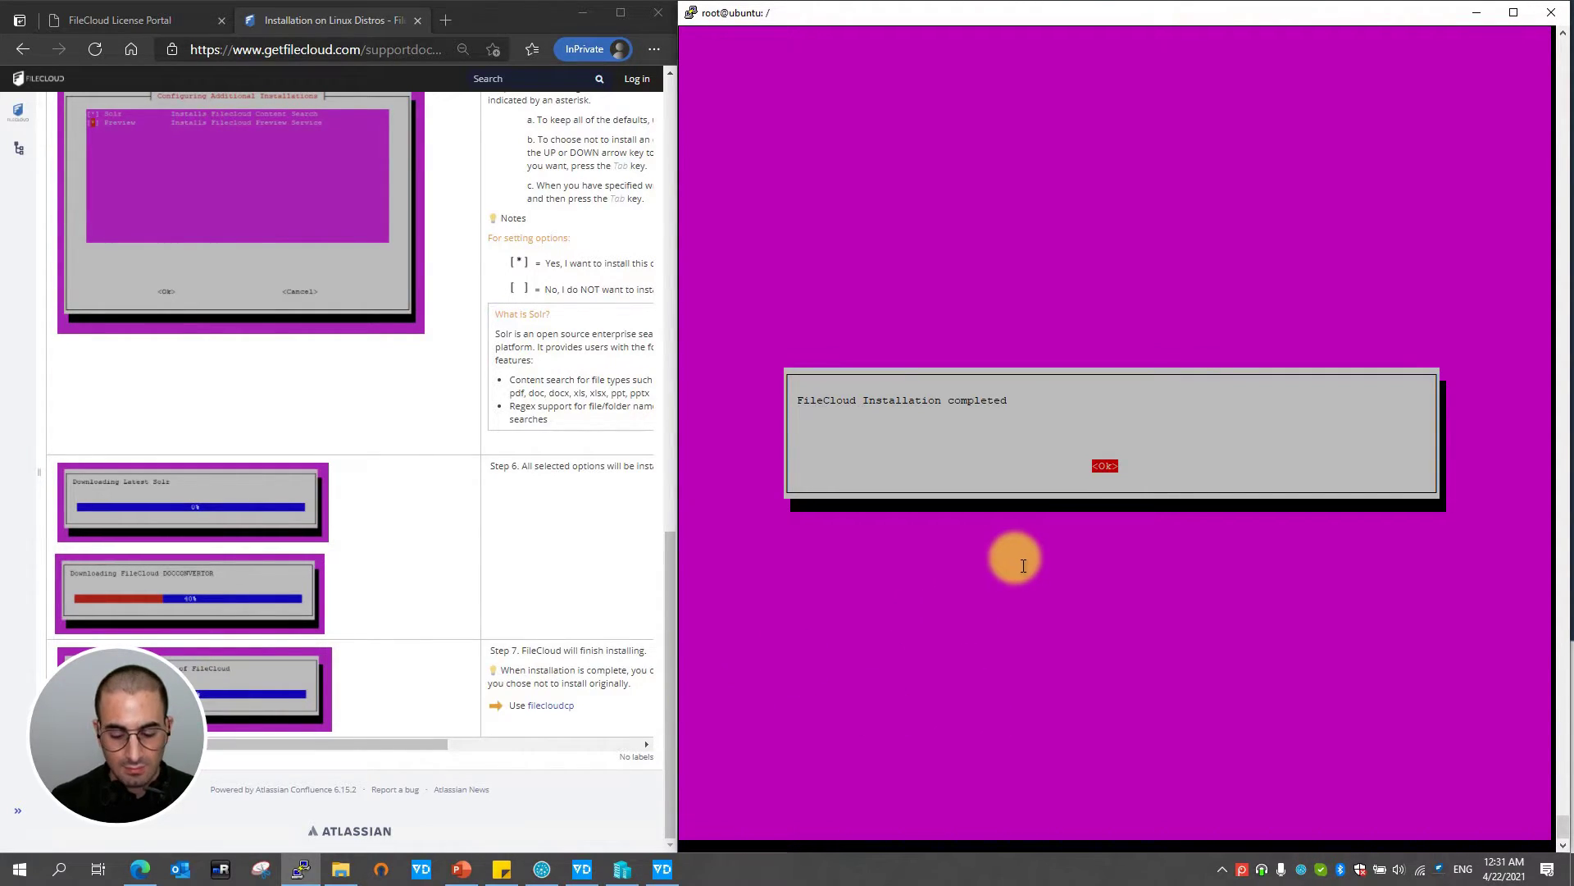
# - Dismiss the completion message, clear the screen and run filecloudcp to show its usage options
pyautogui.press('Return')
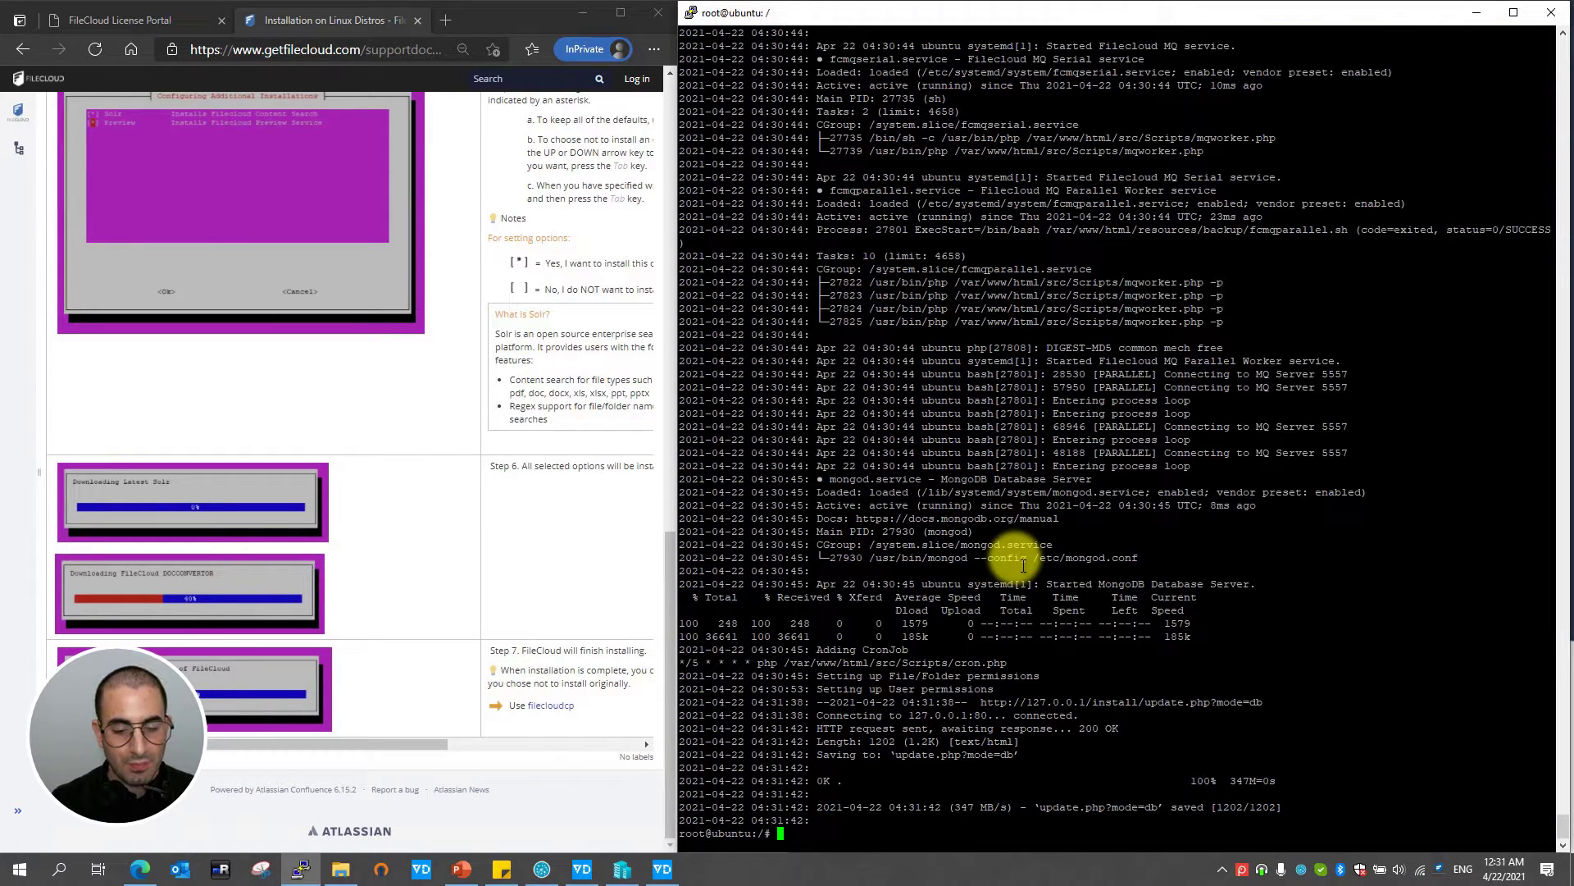
pyautogui.write('f')
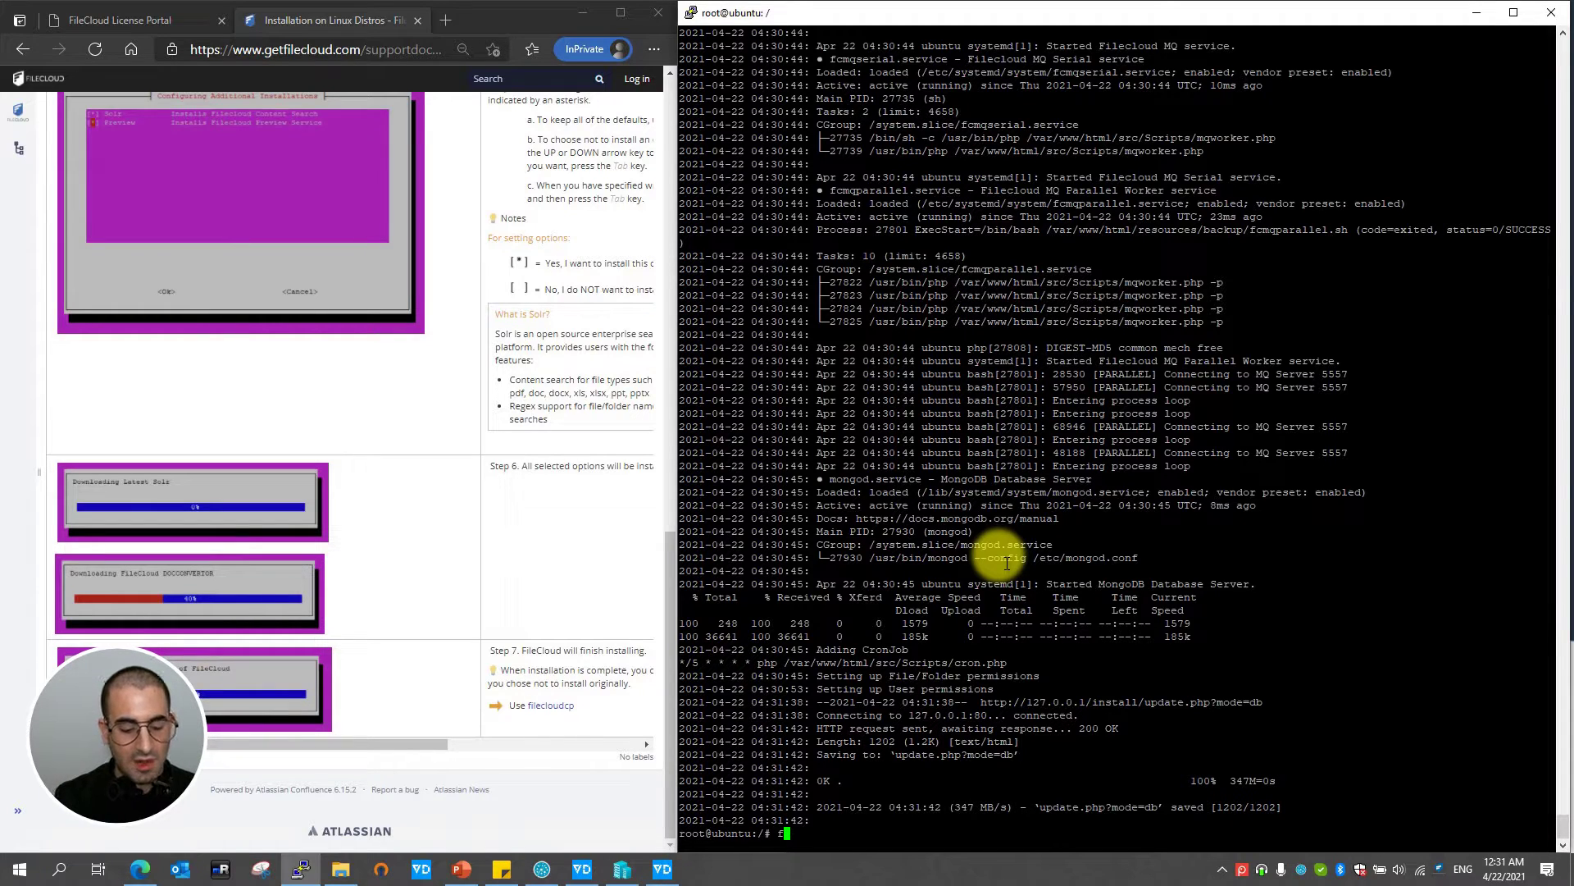
pyautogui.write('ilecl')
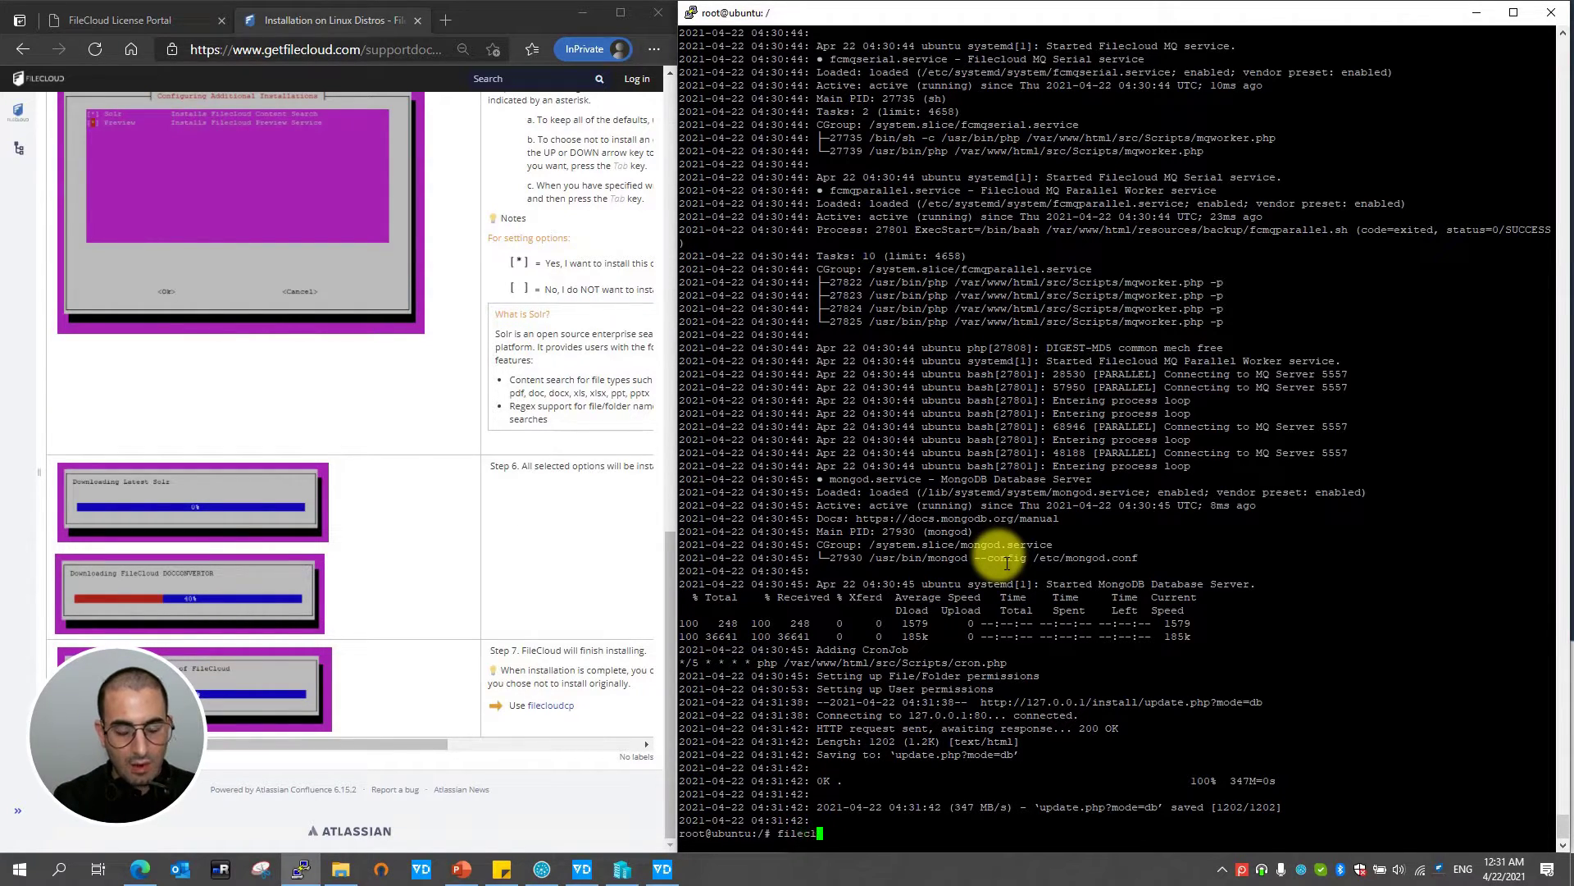
pyautogui.write('oudcp')
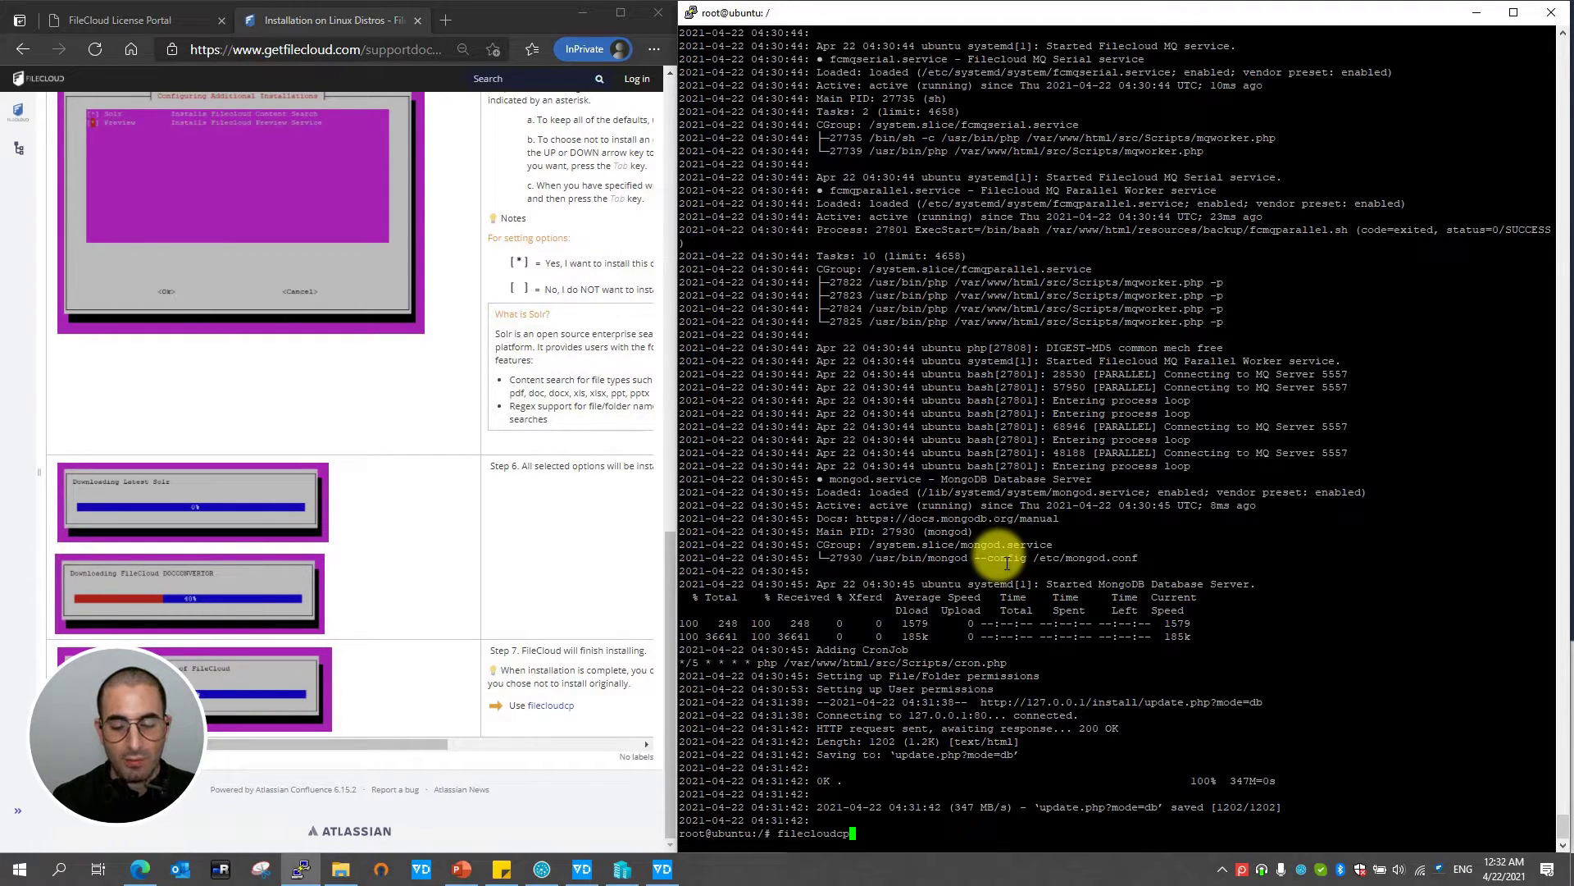
pyautogui.press('Return')
pyautogui.write('c')
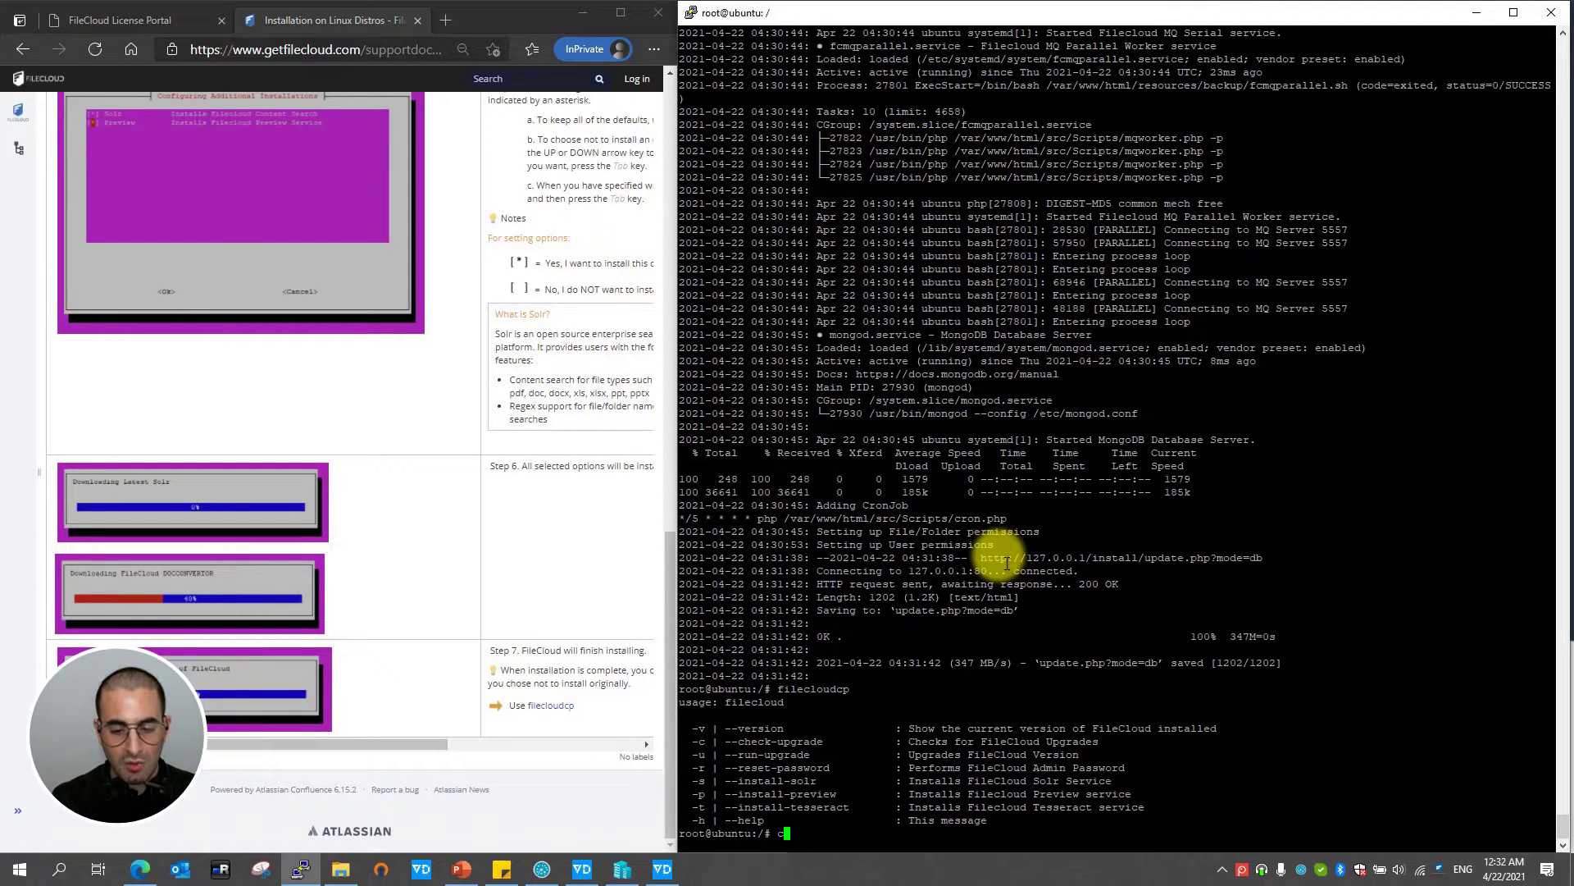
pyautogui.write('lear')
pyautogui.press('Return')
pyautogui.write('f')
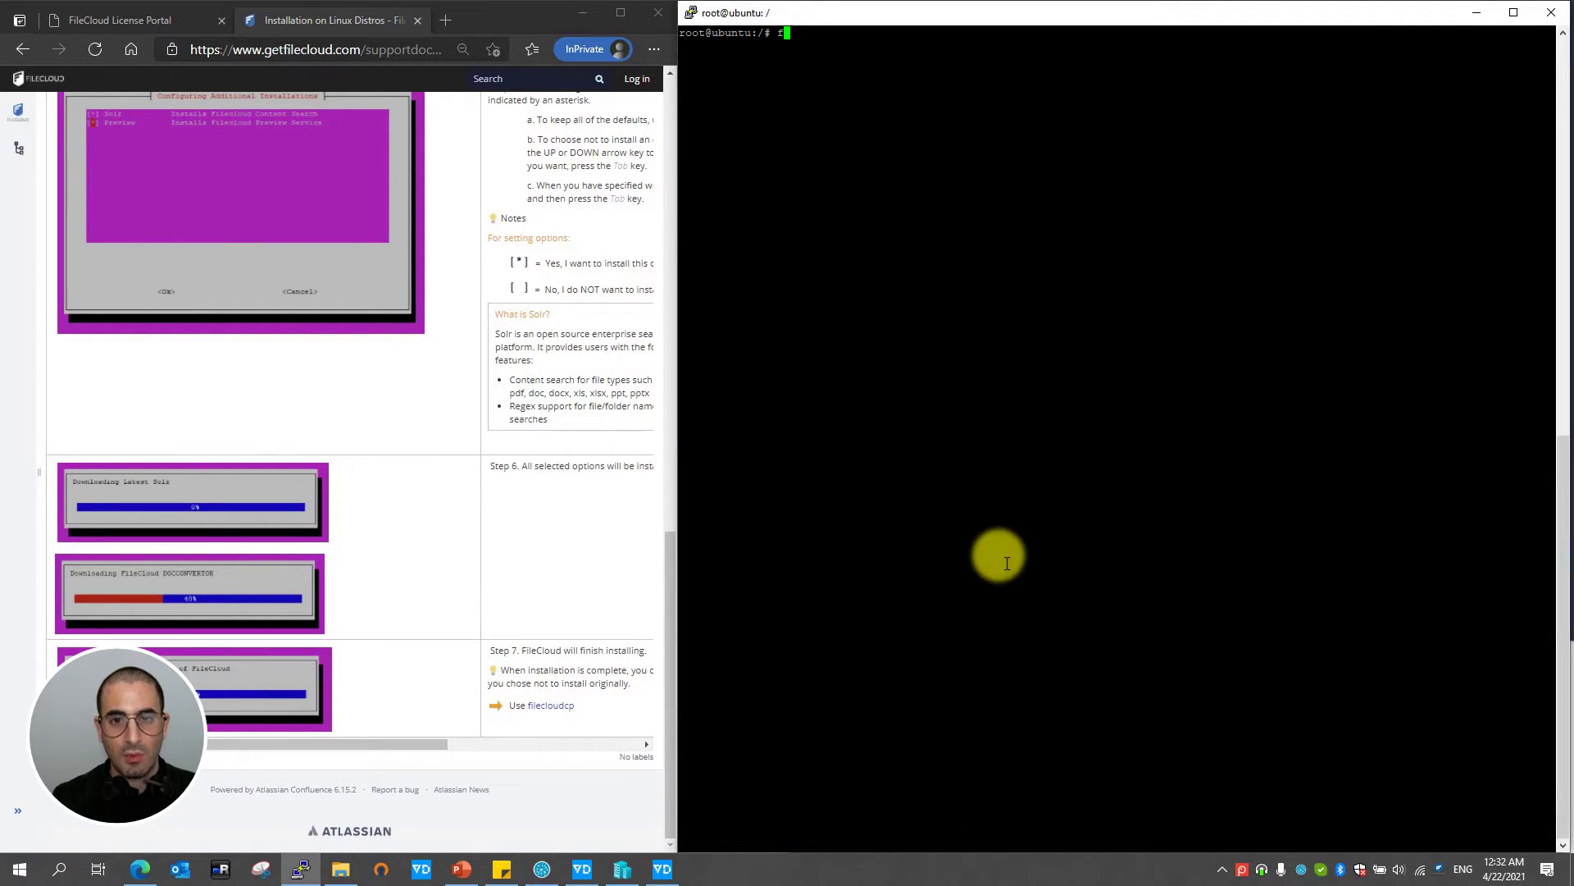
pyautogui.write('ilecloud')
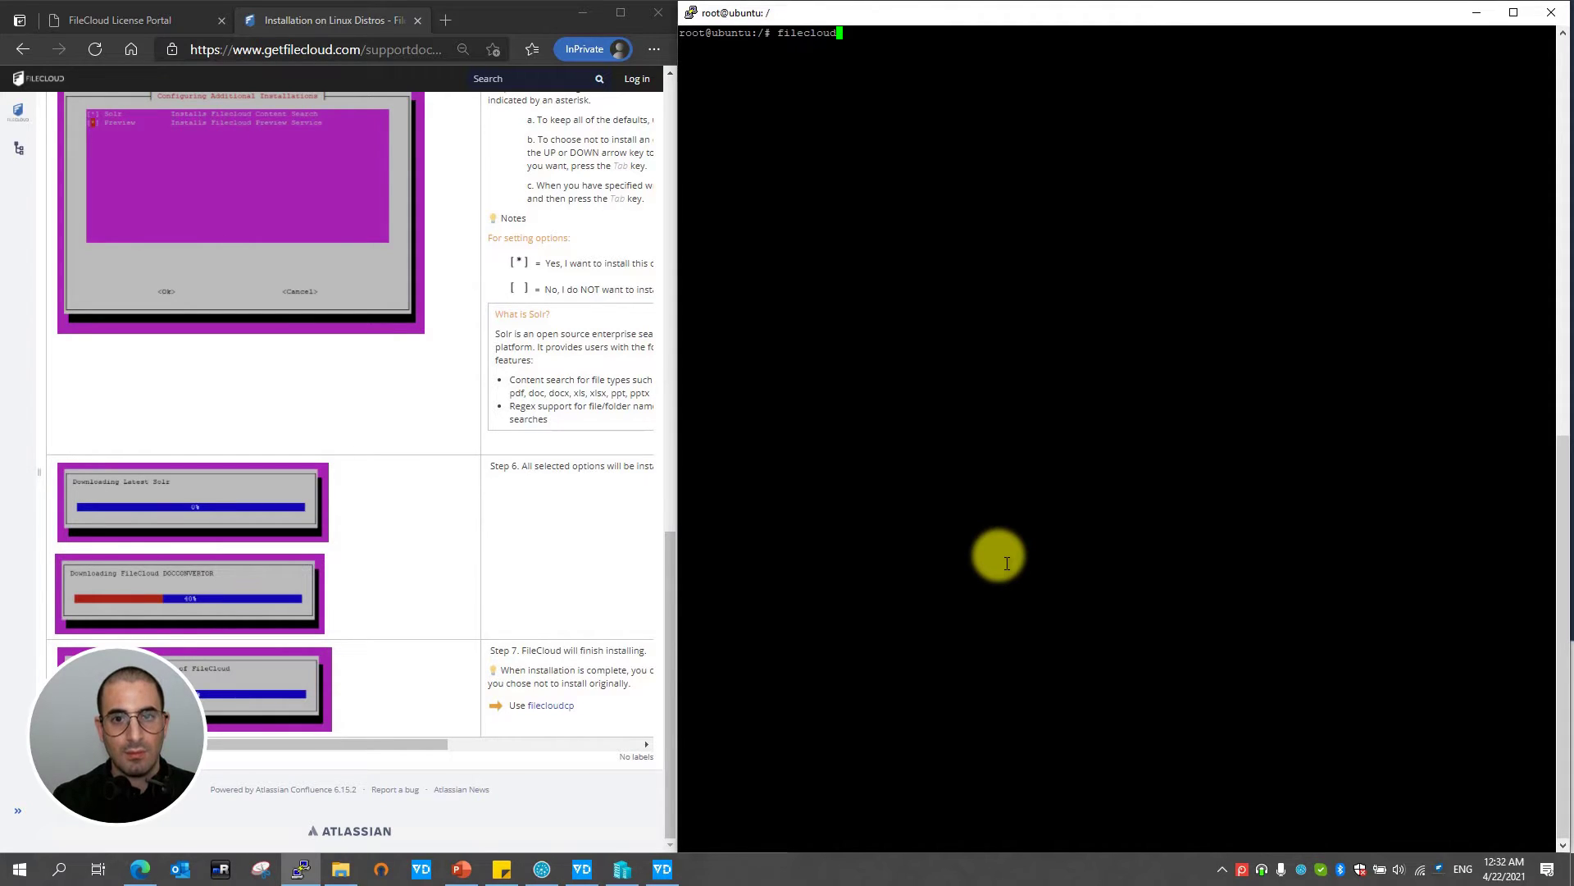
pyautogui.write('cp')
pyautogui.press('Return')
pyautogui.write('i')
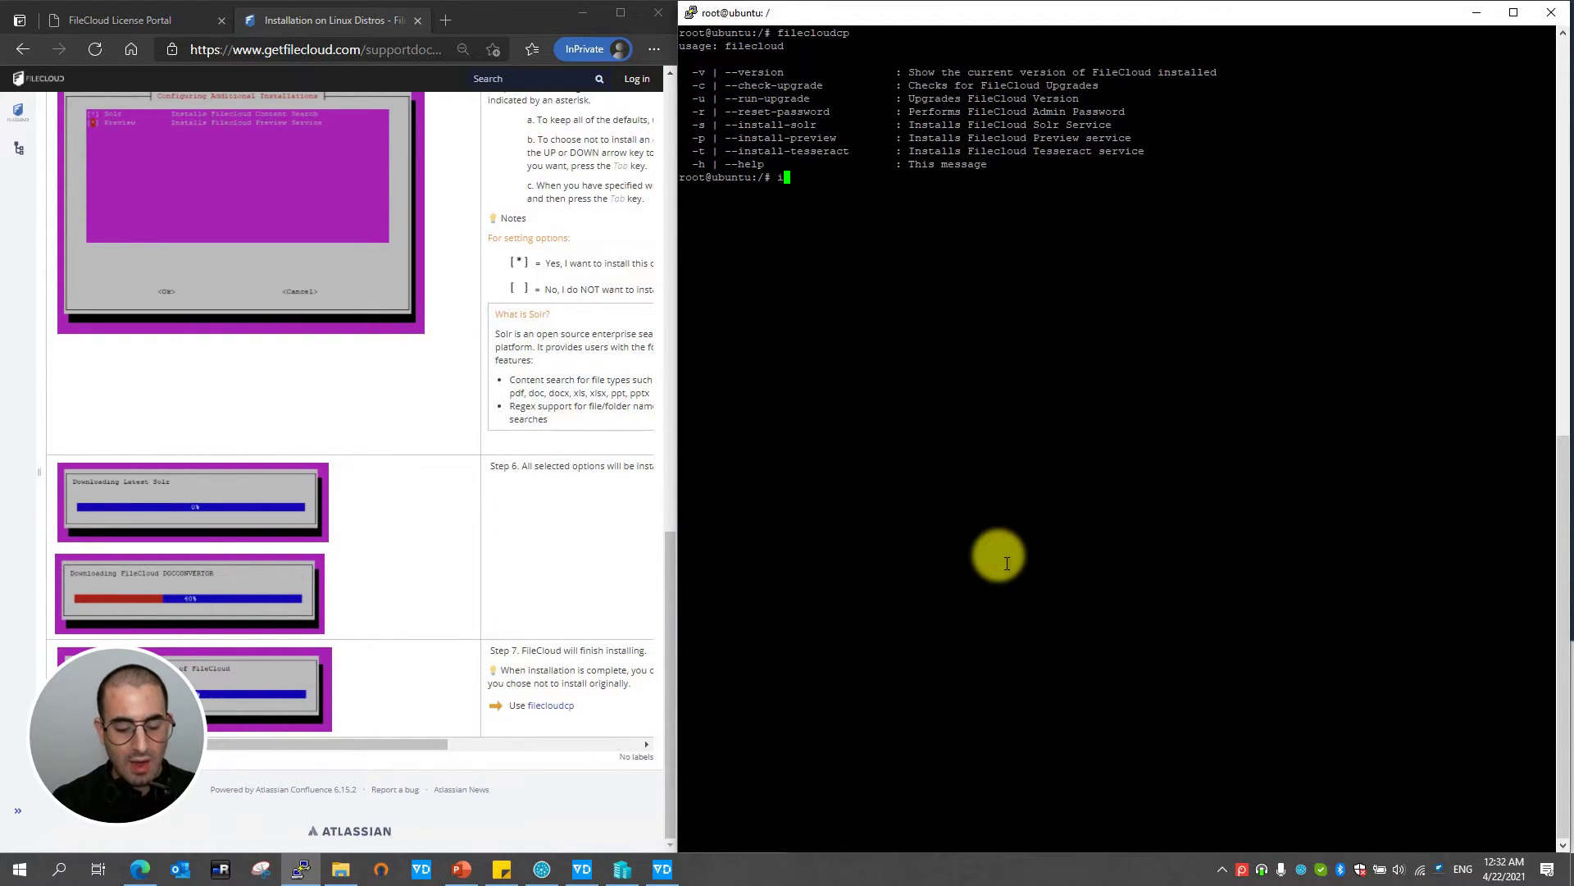
# - Run 'ip address' and copy eth0's address 172.20.25.64
pyautogui.write('p addr')
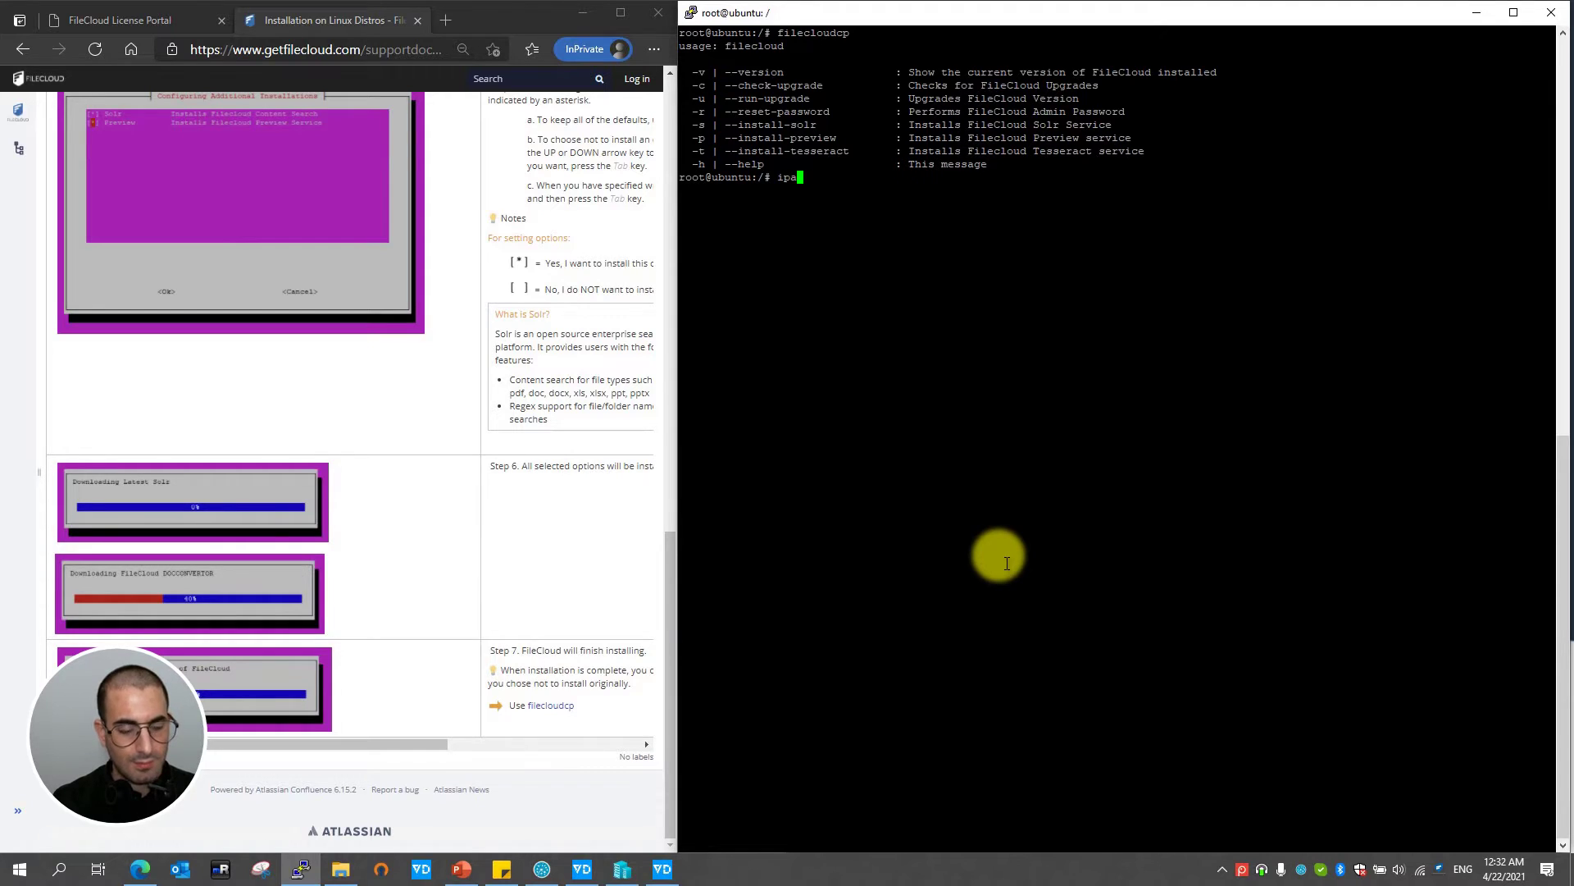
pyautogui.write('ess')
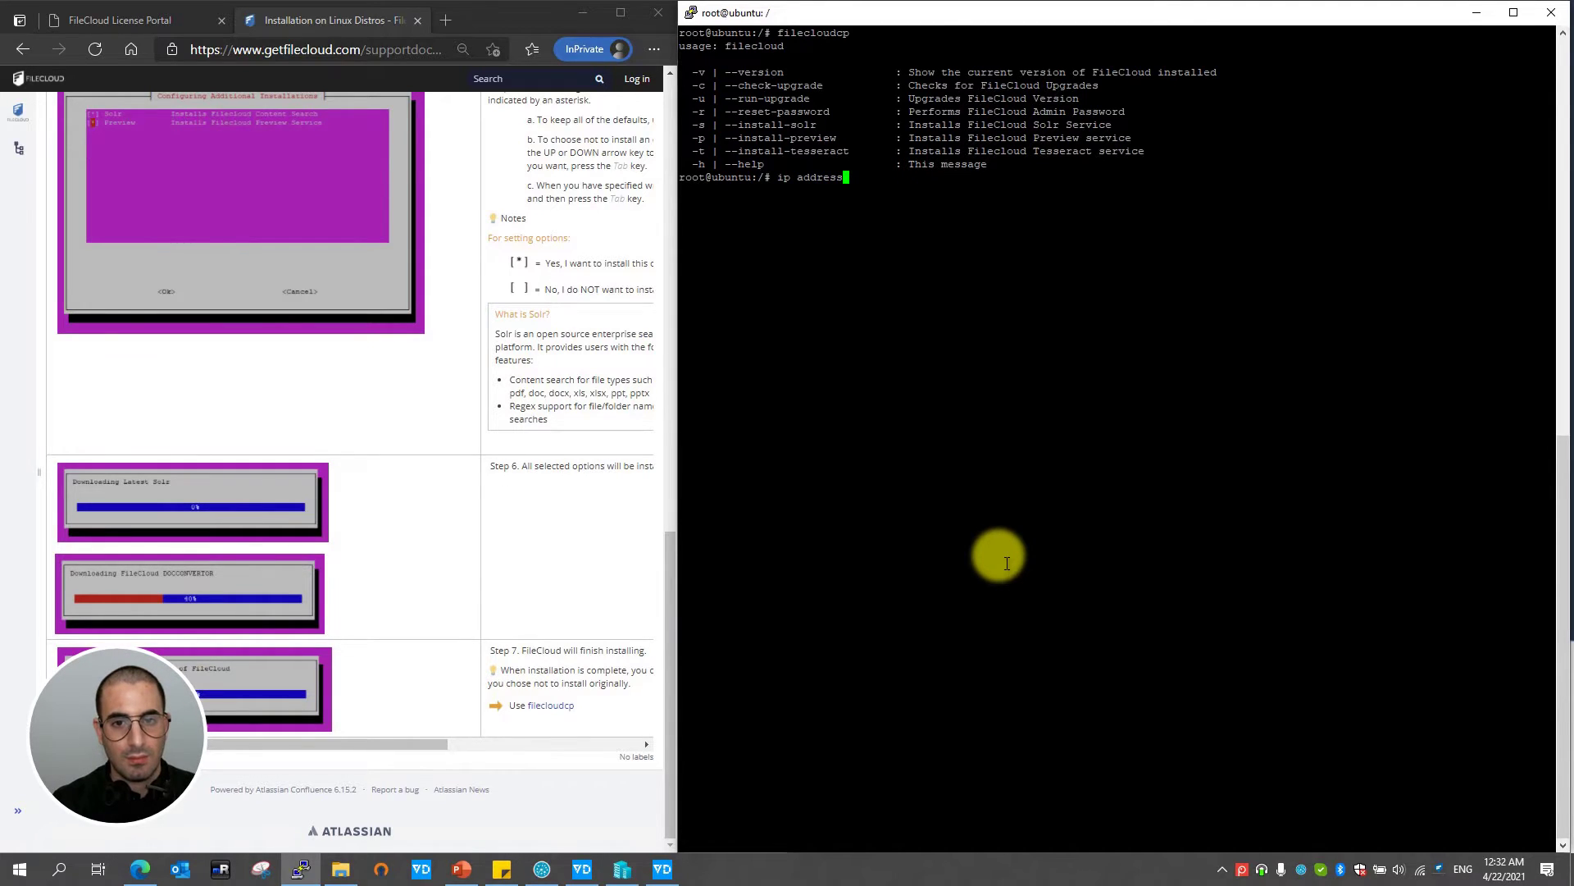
pyautogui.press('Return')
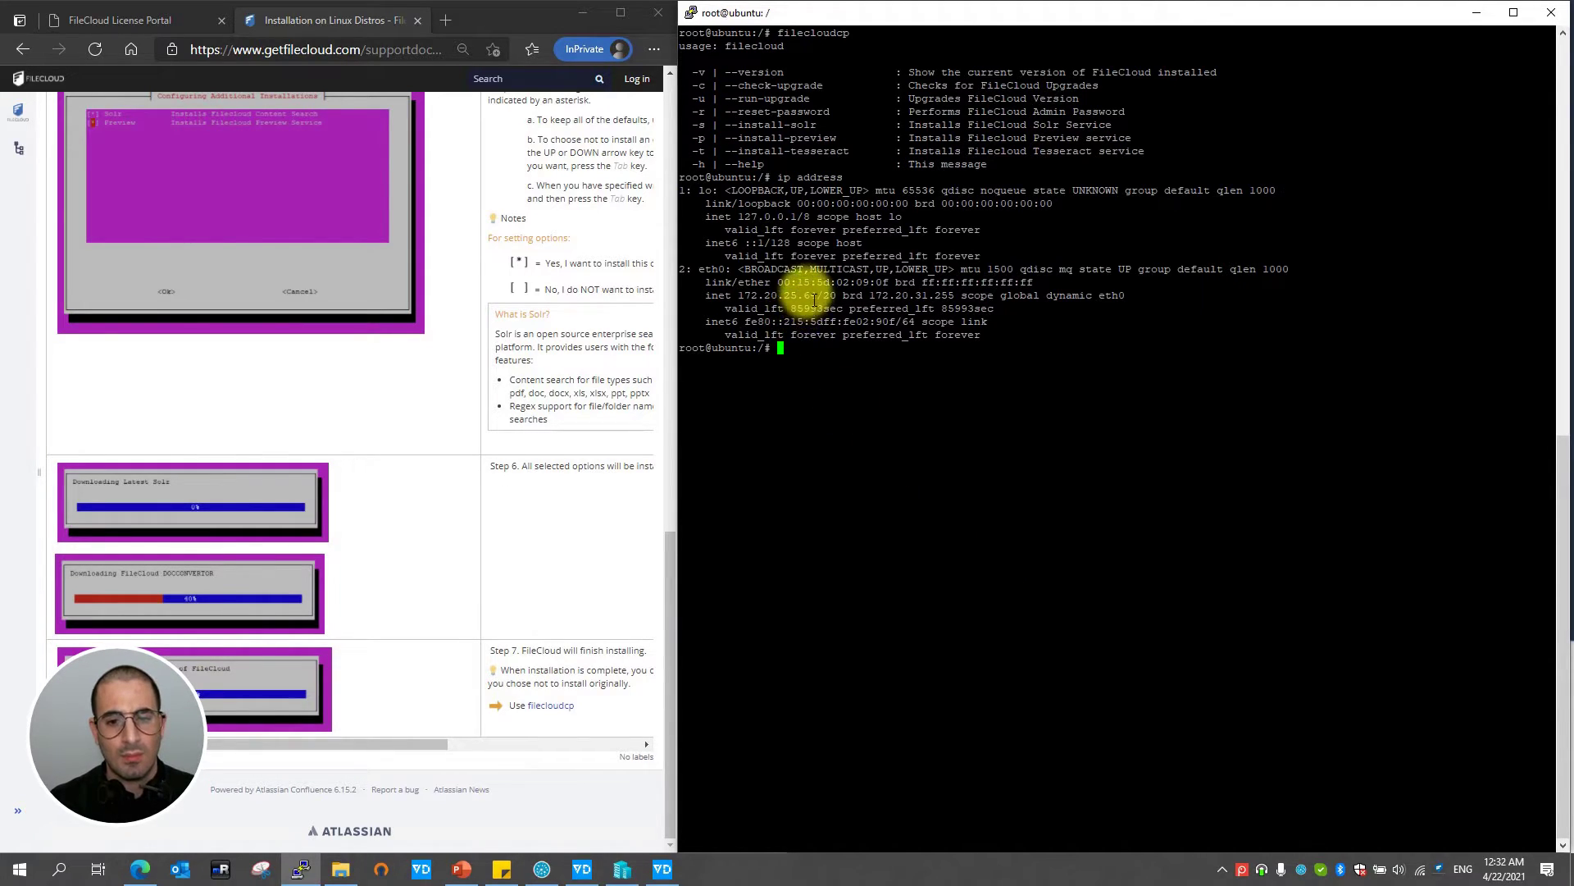
pyautogui.moveTo(818, 295); pyautogui.dragTo(738, 295)
pyautogui.press('Return')
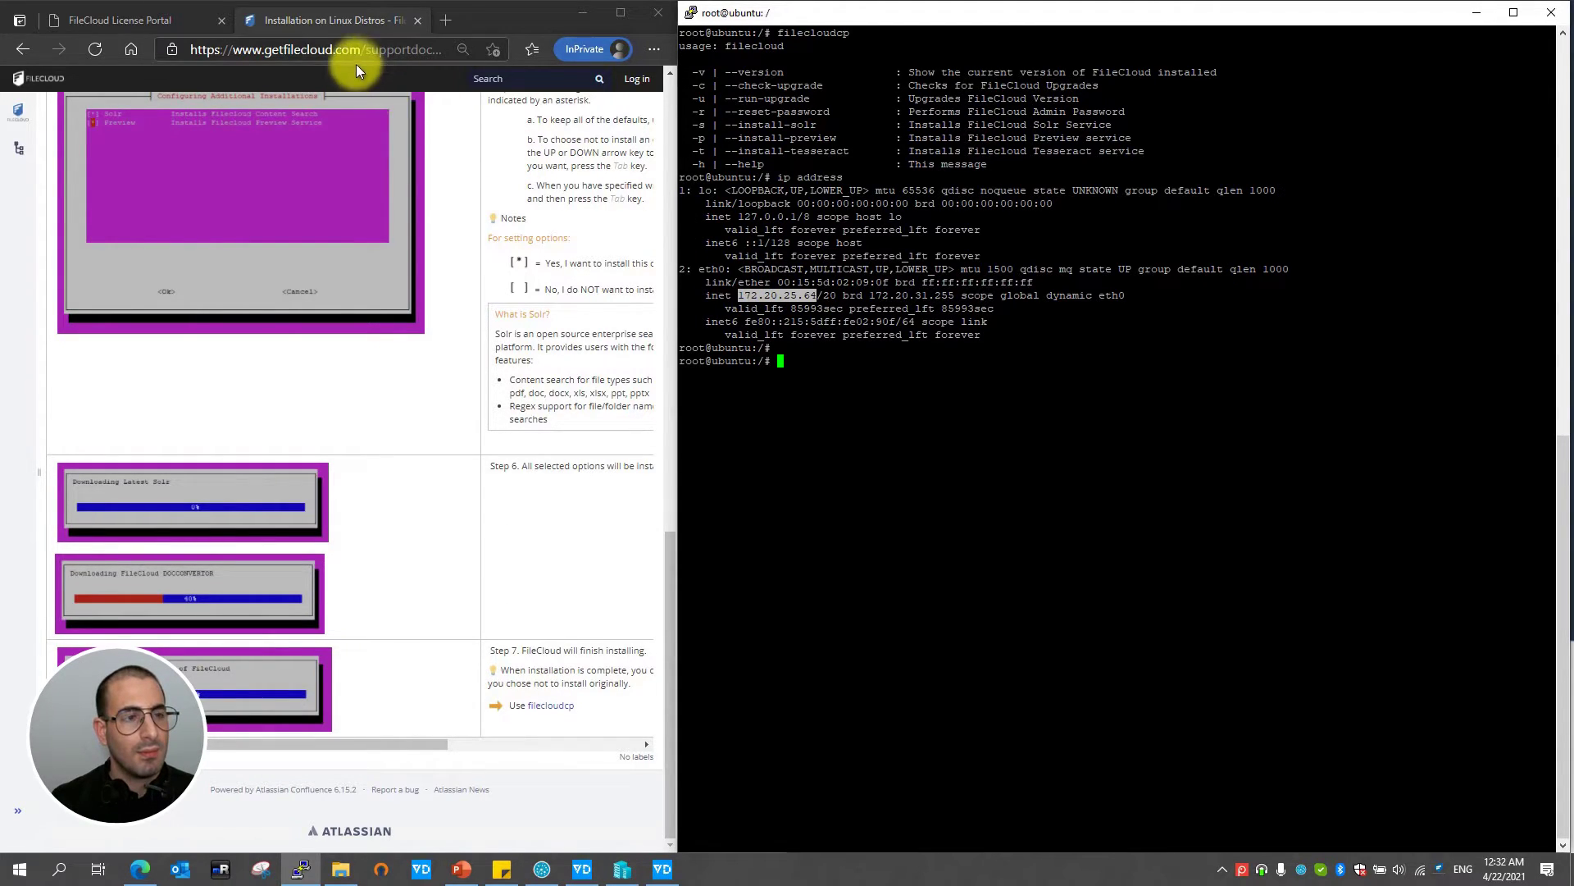
# - Go to 172.20.25.64/admin in the browser
pyautogui.click(360, 58)
pyautogui.click(364, 50)
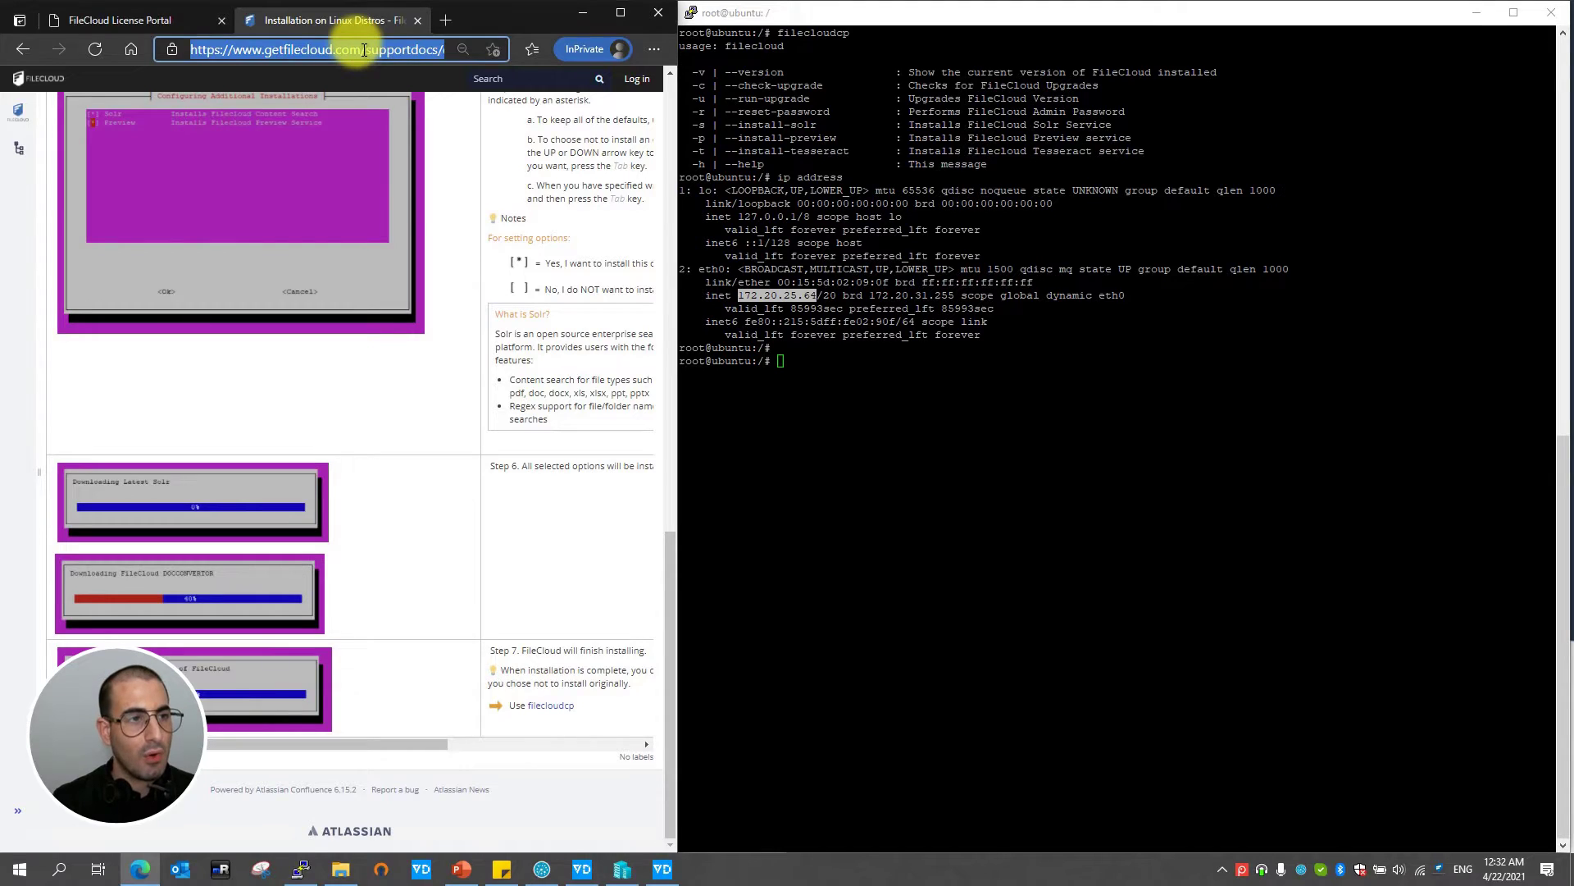
pyautogui.write('172.20.25.64')
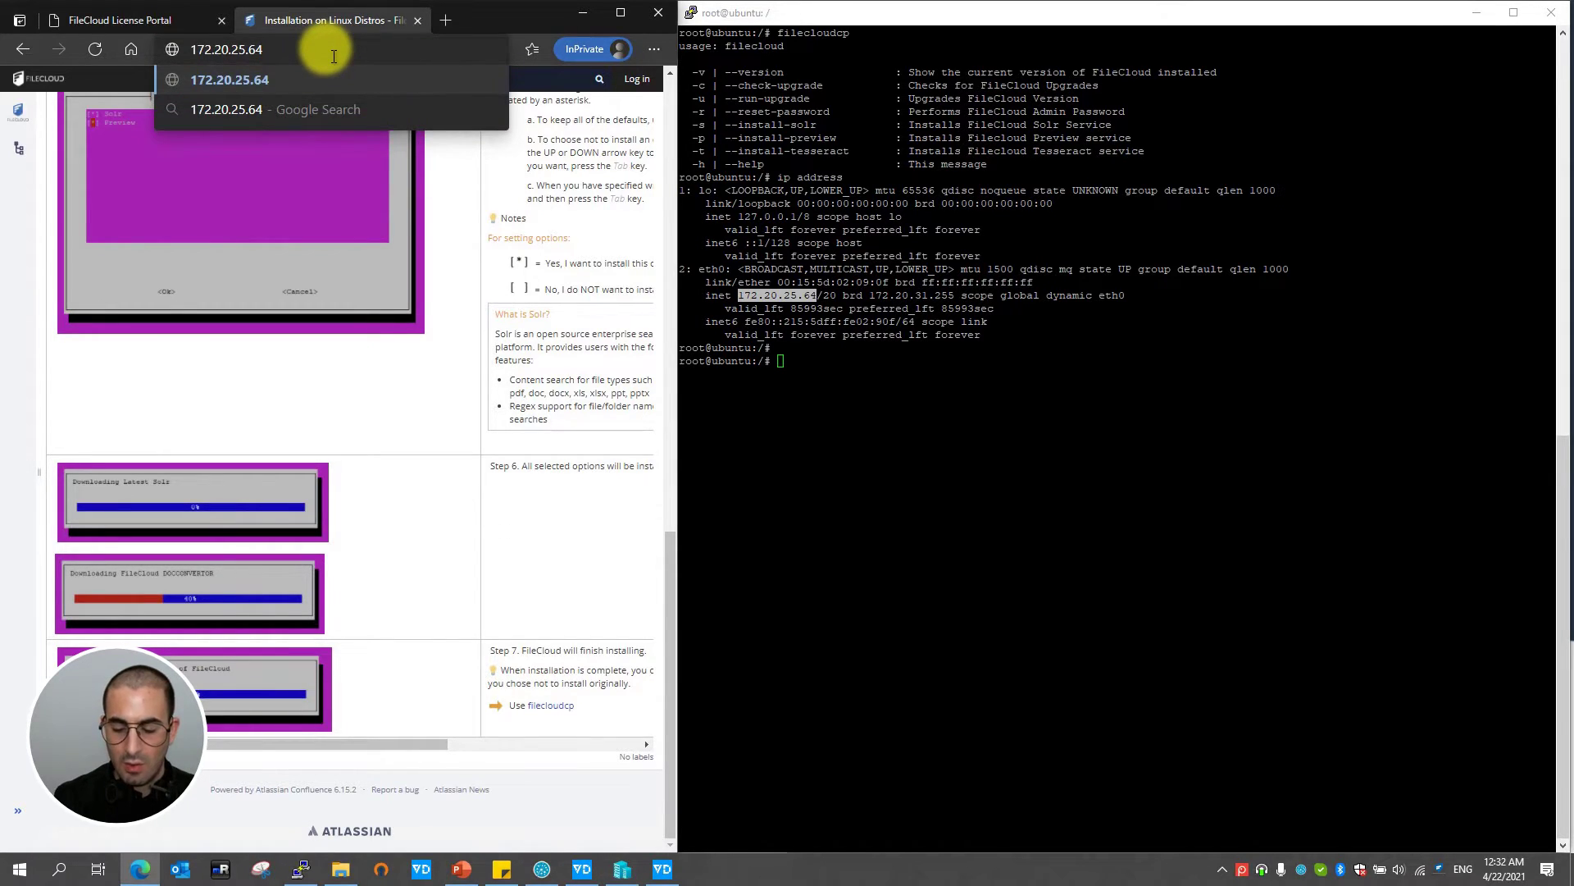
pyautogui.write('/')
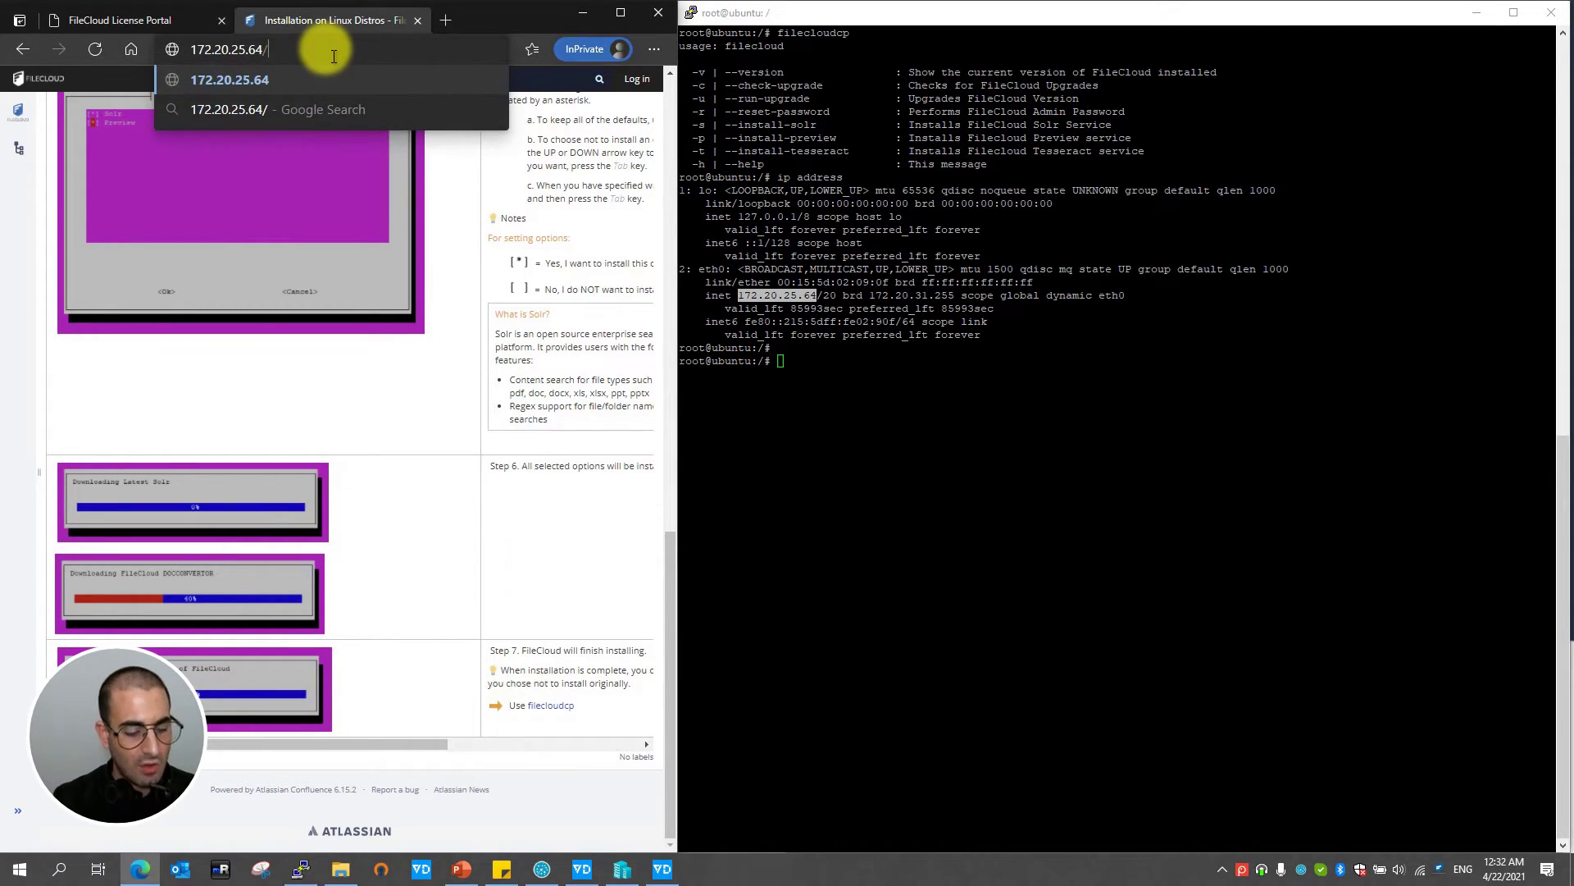
pyautogui.write('admin')
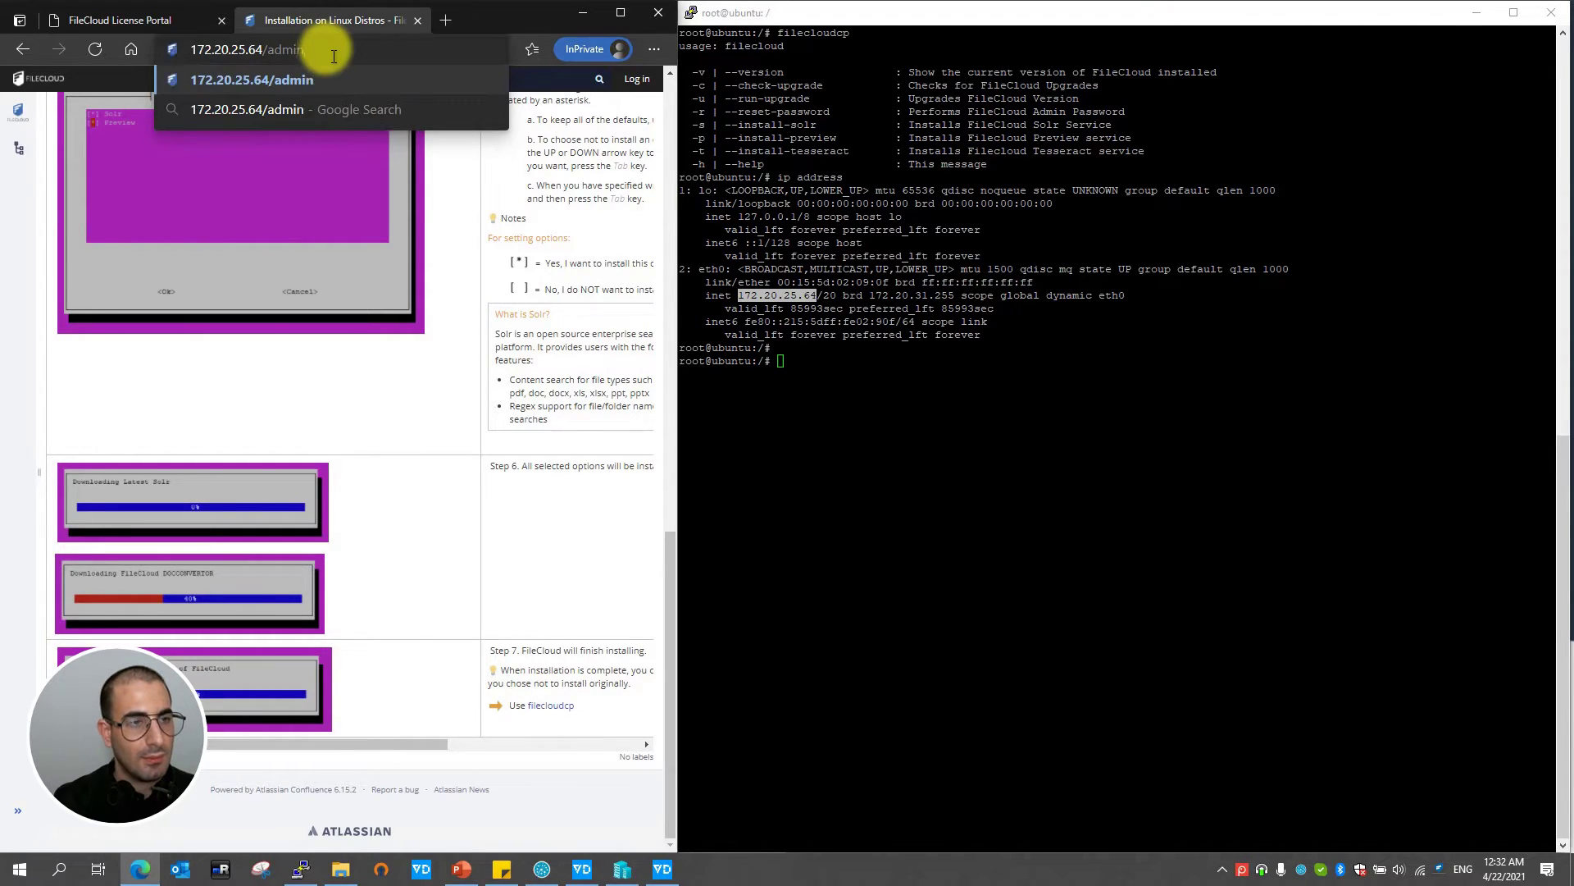
pyautogui.press('Return')
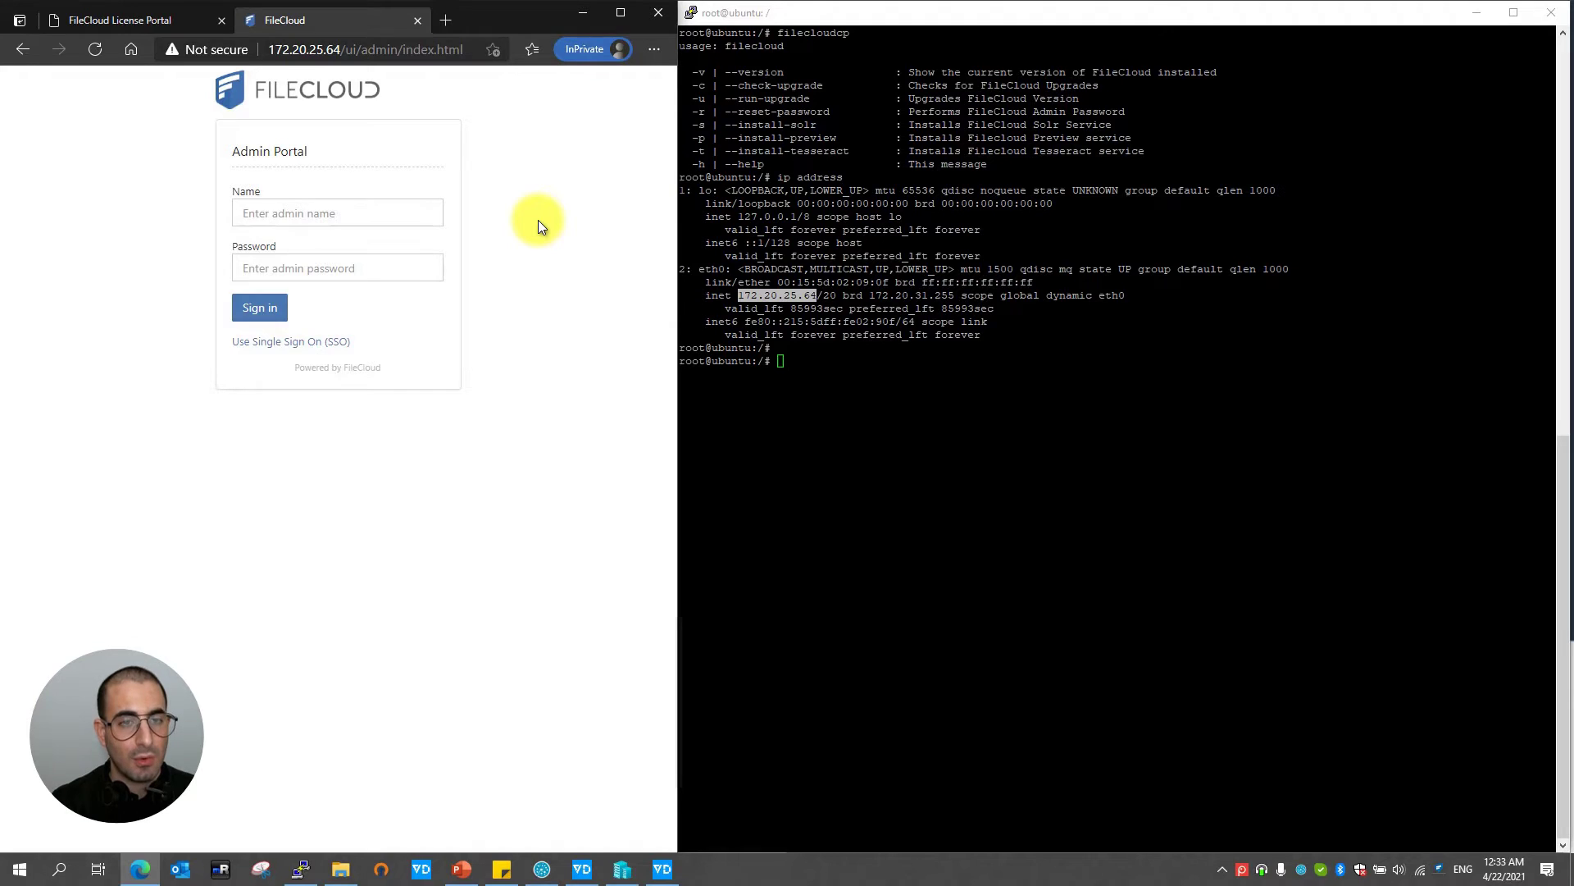
# - Sign in to the admin portal as 'admin' with the admin password
pyautogui.click(353, 212)
pyautogui.write('admin')
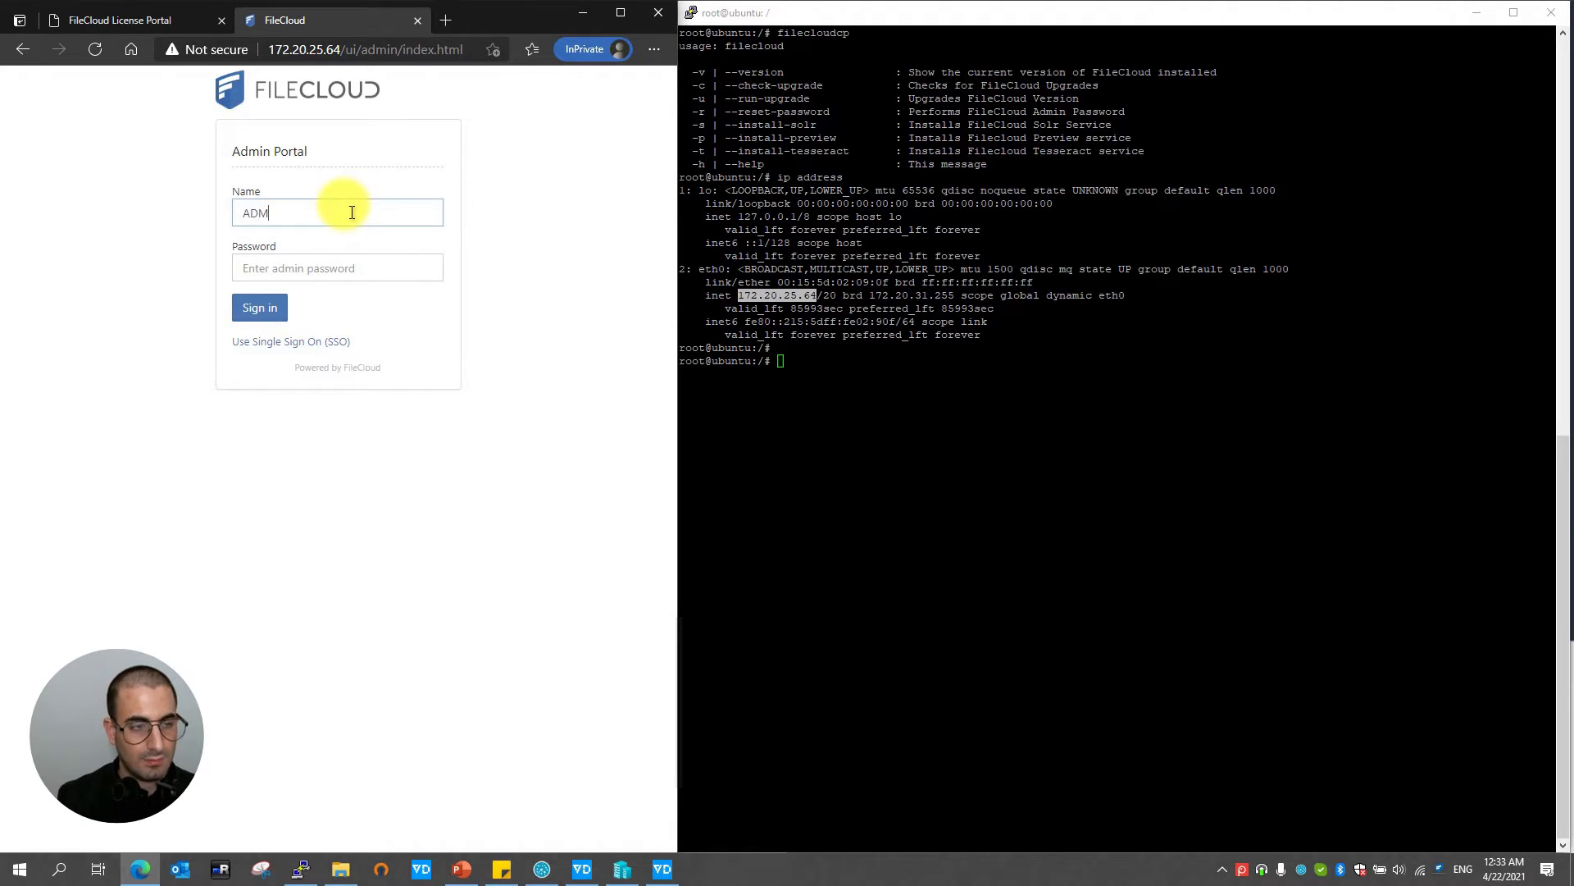
pyautogui.press('BackSpace')
pyautogui.press('BackSpace')
pyautogui.press('BackSpace')
pyautogui.press('BackSpace')
pyautogui.press('BackSpace')
pyautogui.press('capslock')
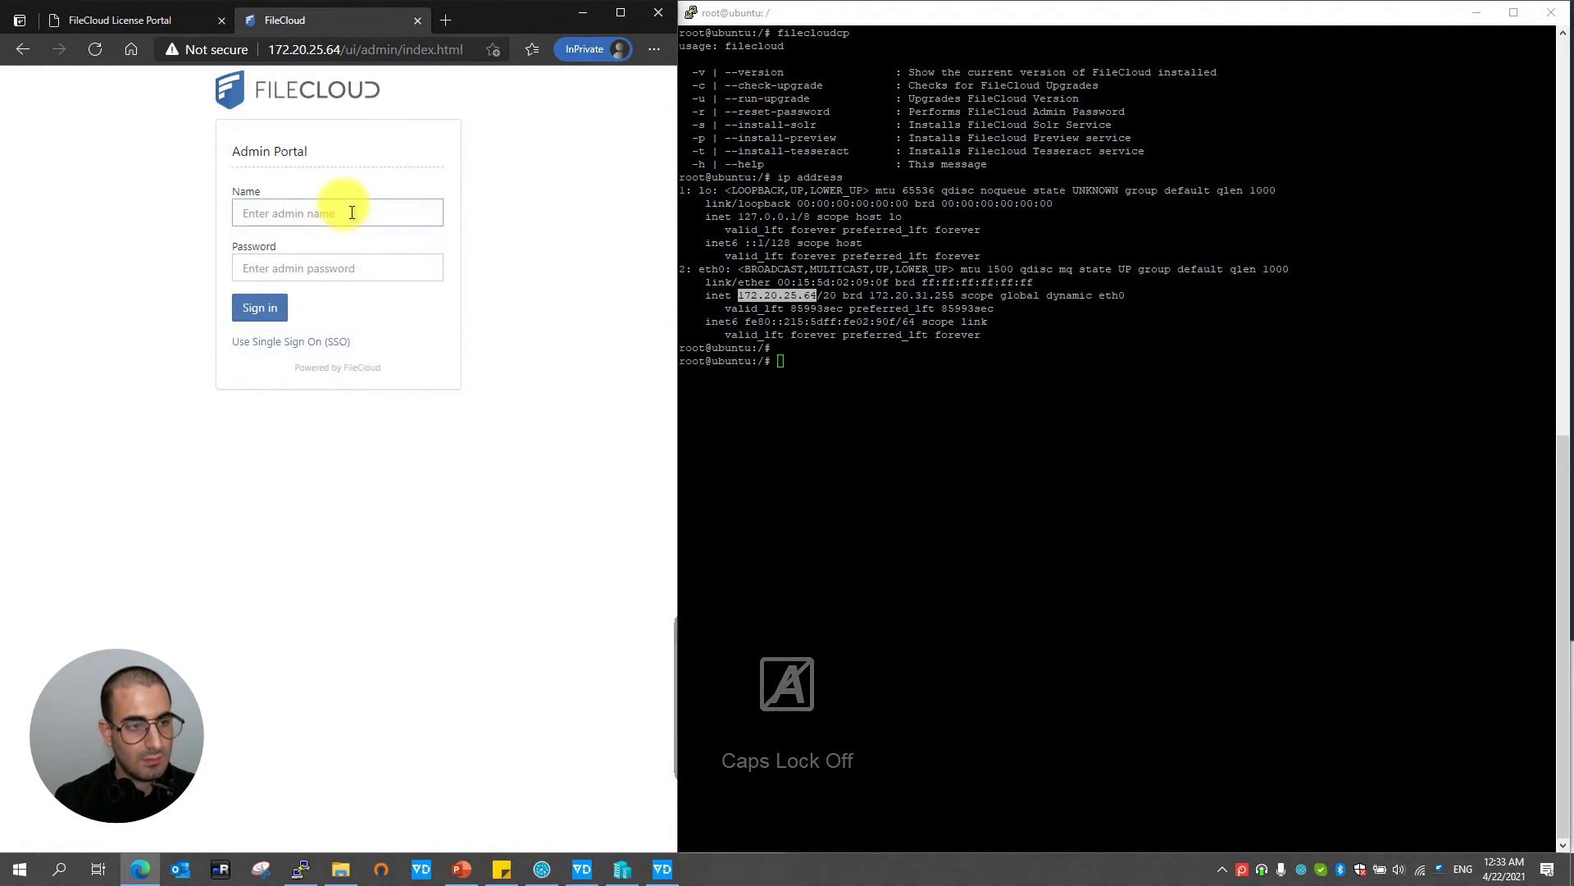
pyautogui.write('admin')
pyautogui.press('Tab')
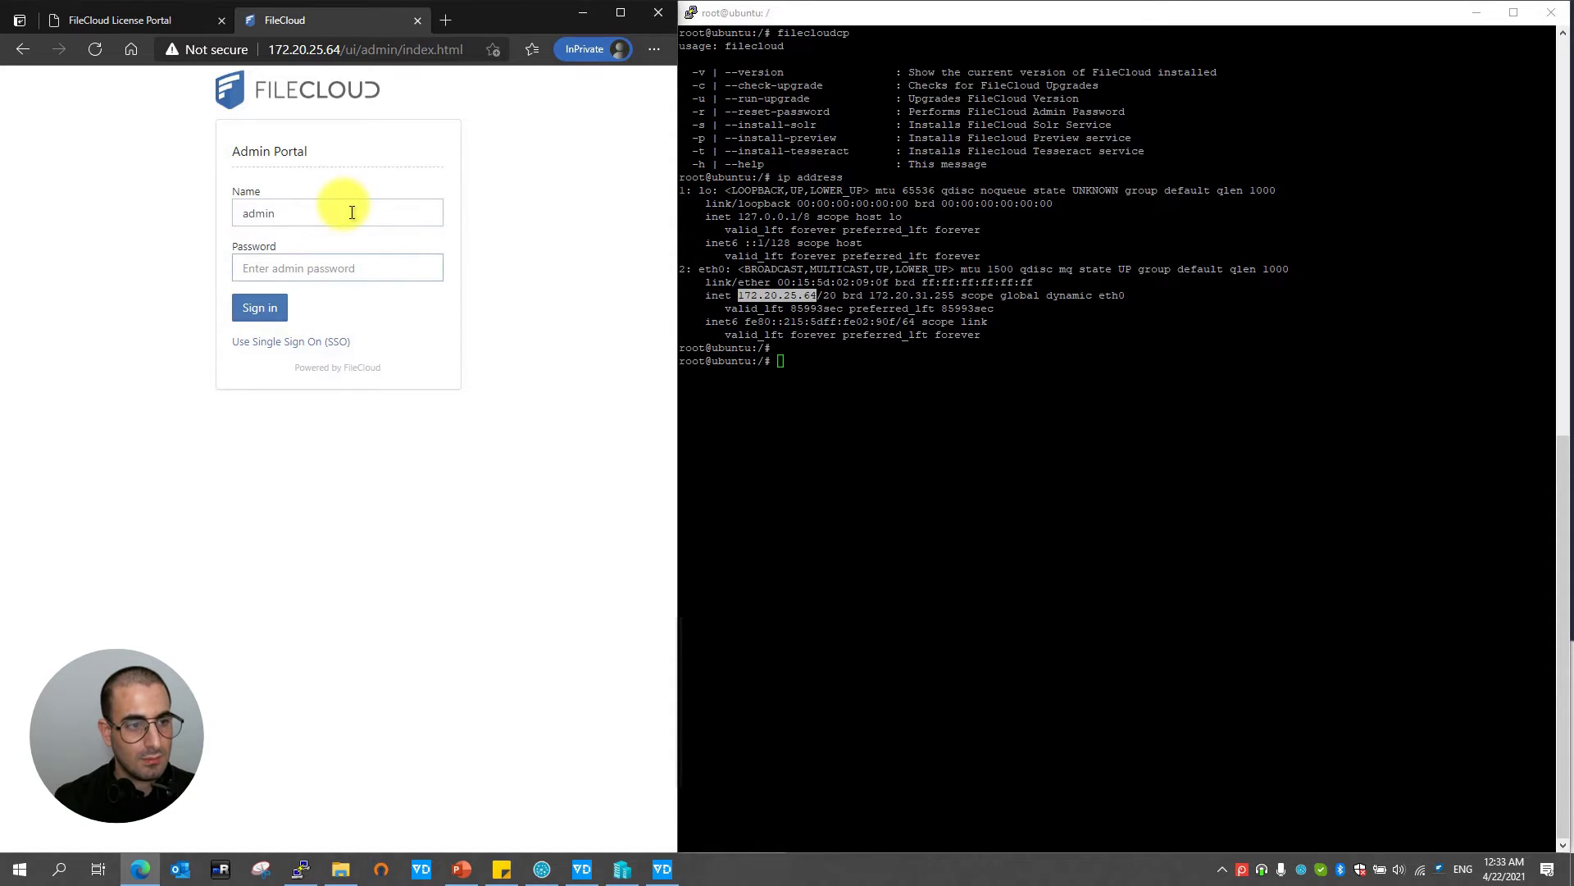
pyautogui.write('admin')
pyautogui.press('Return')
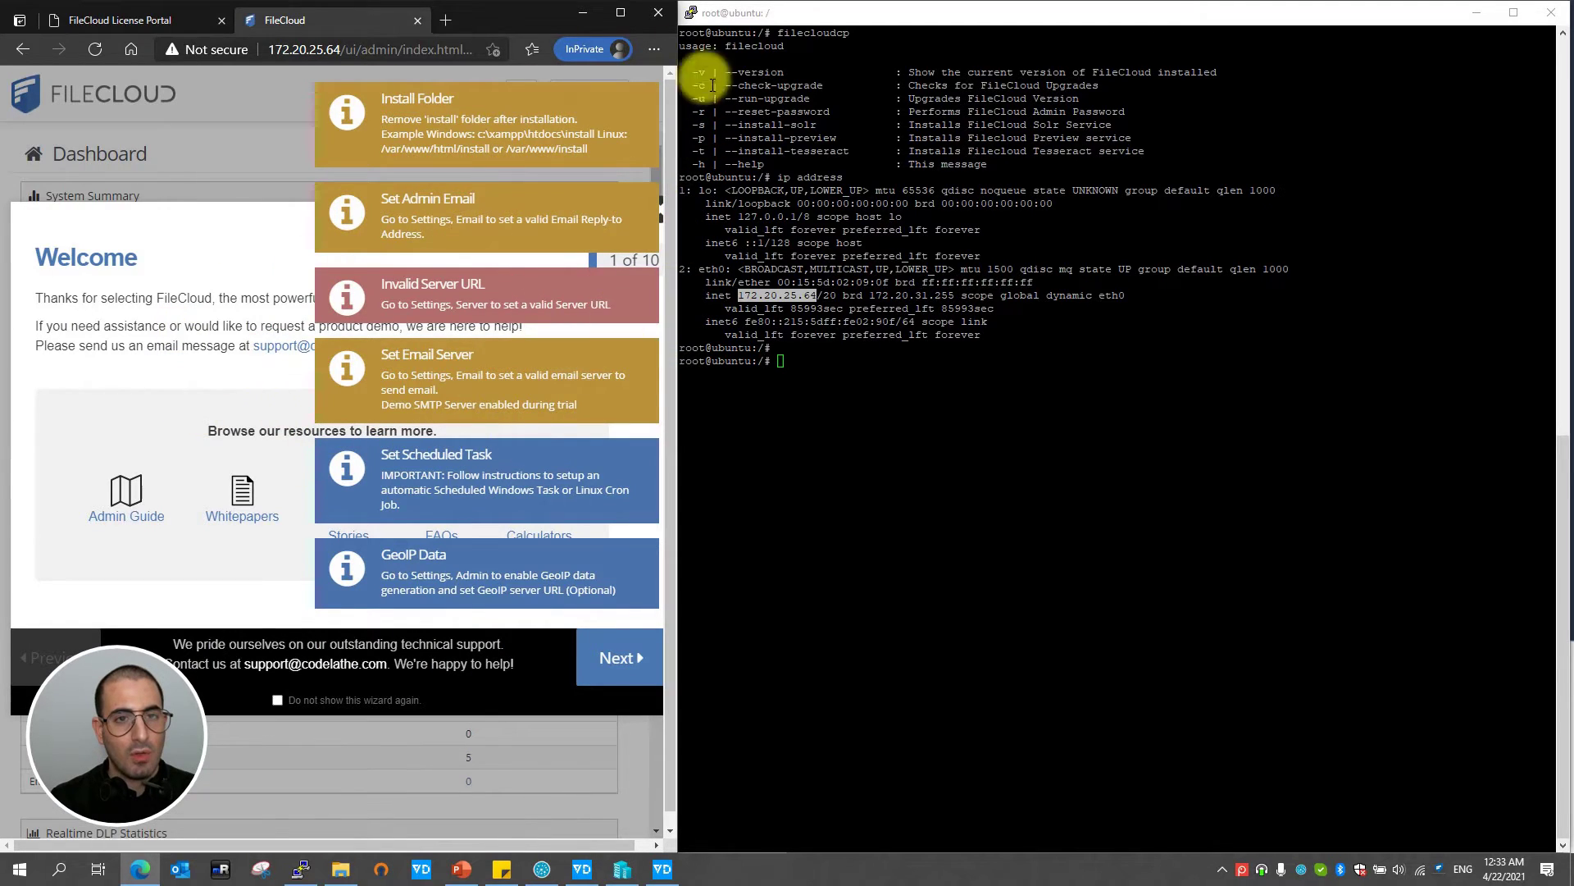
# - Maximize the browser, close the Welcome wizard, and review the invalid license notice
pyautogui.click(621, 12)
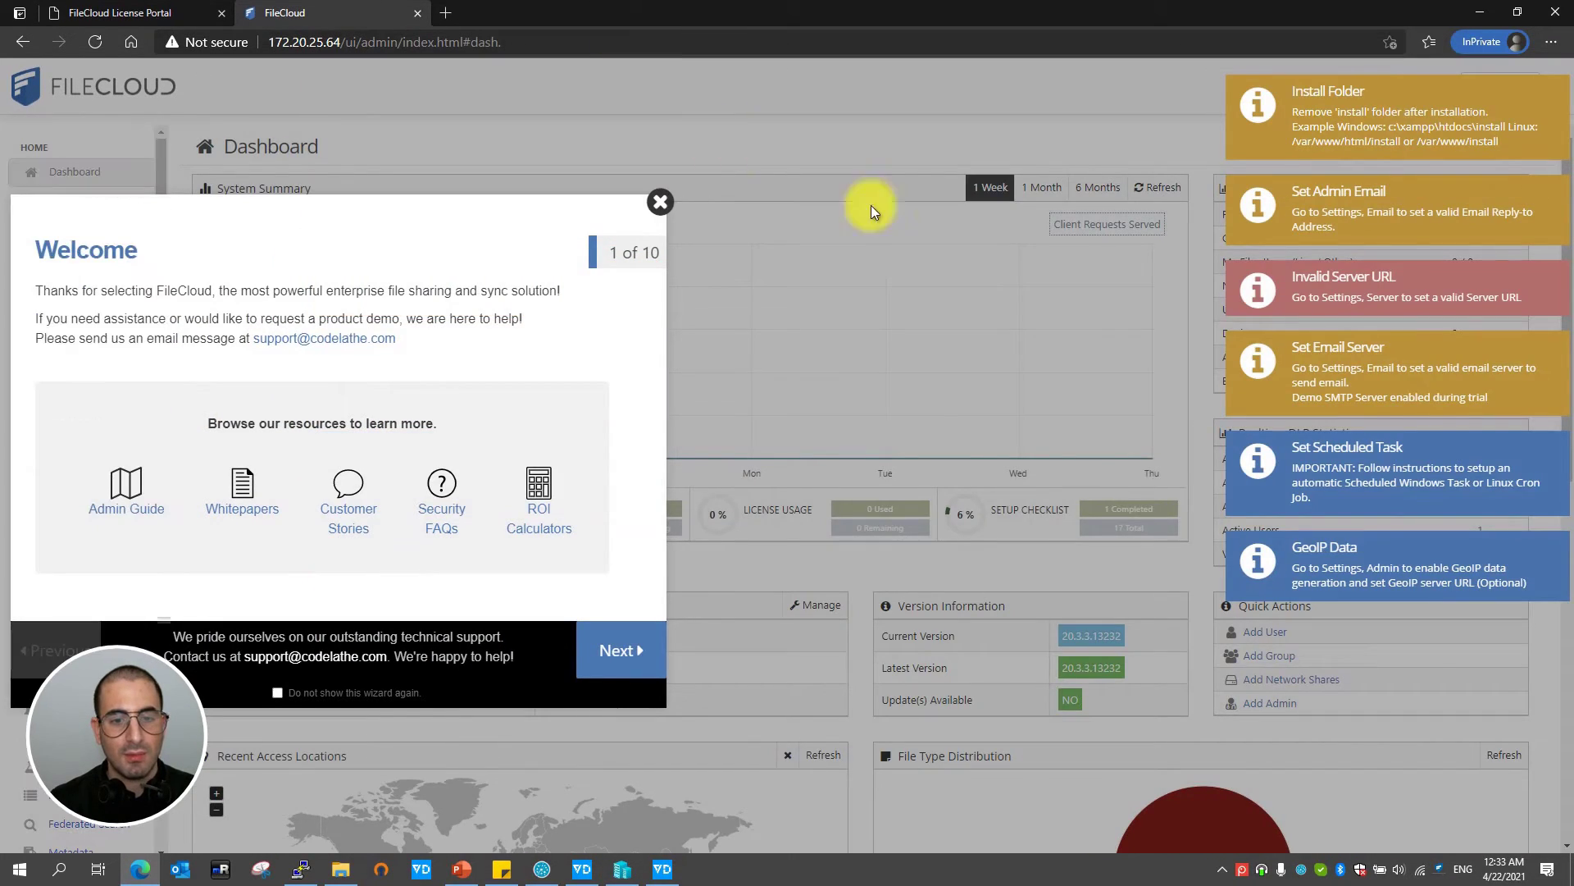
pyautogui.click(659, 202)
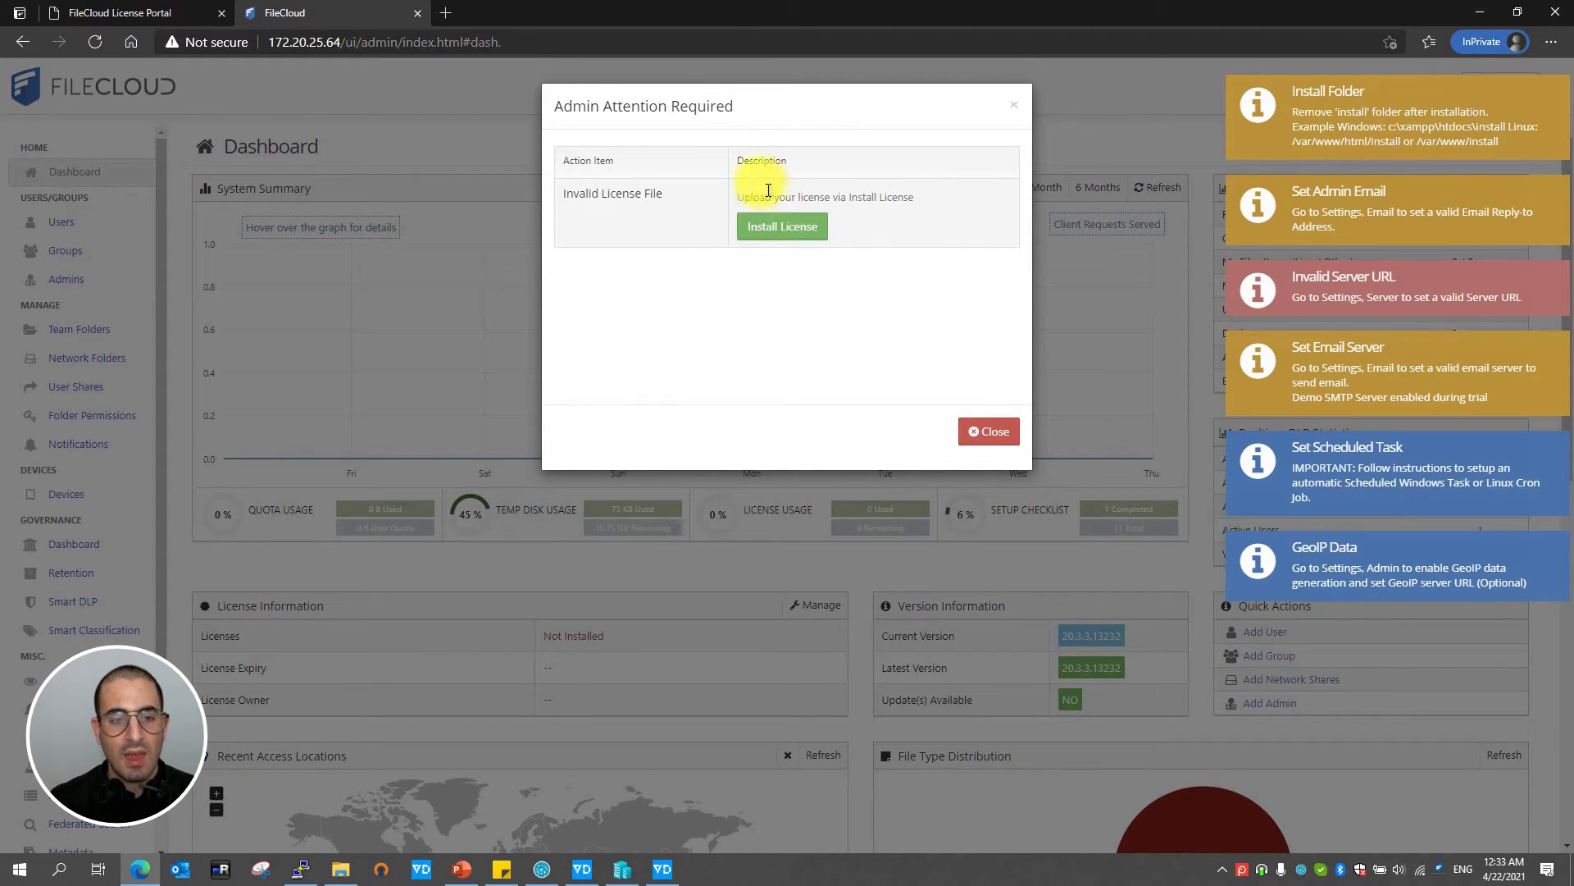
pyautogui.moveTo(590, 195); pyautogui.dragTo(874, 198)
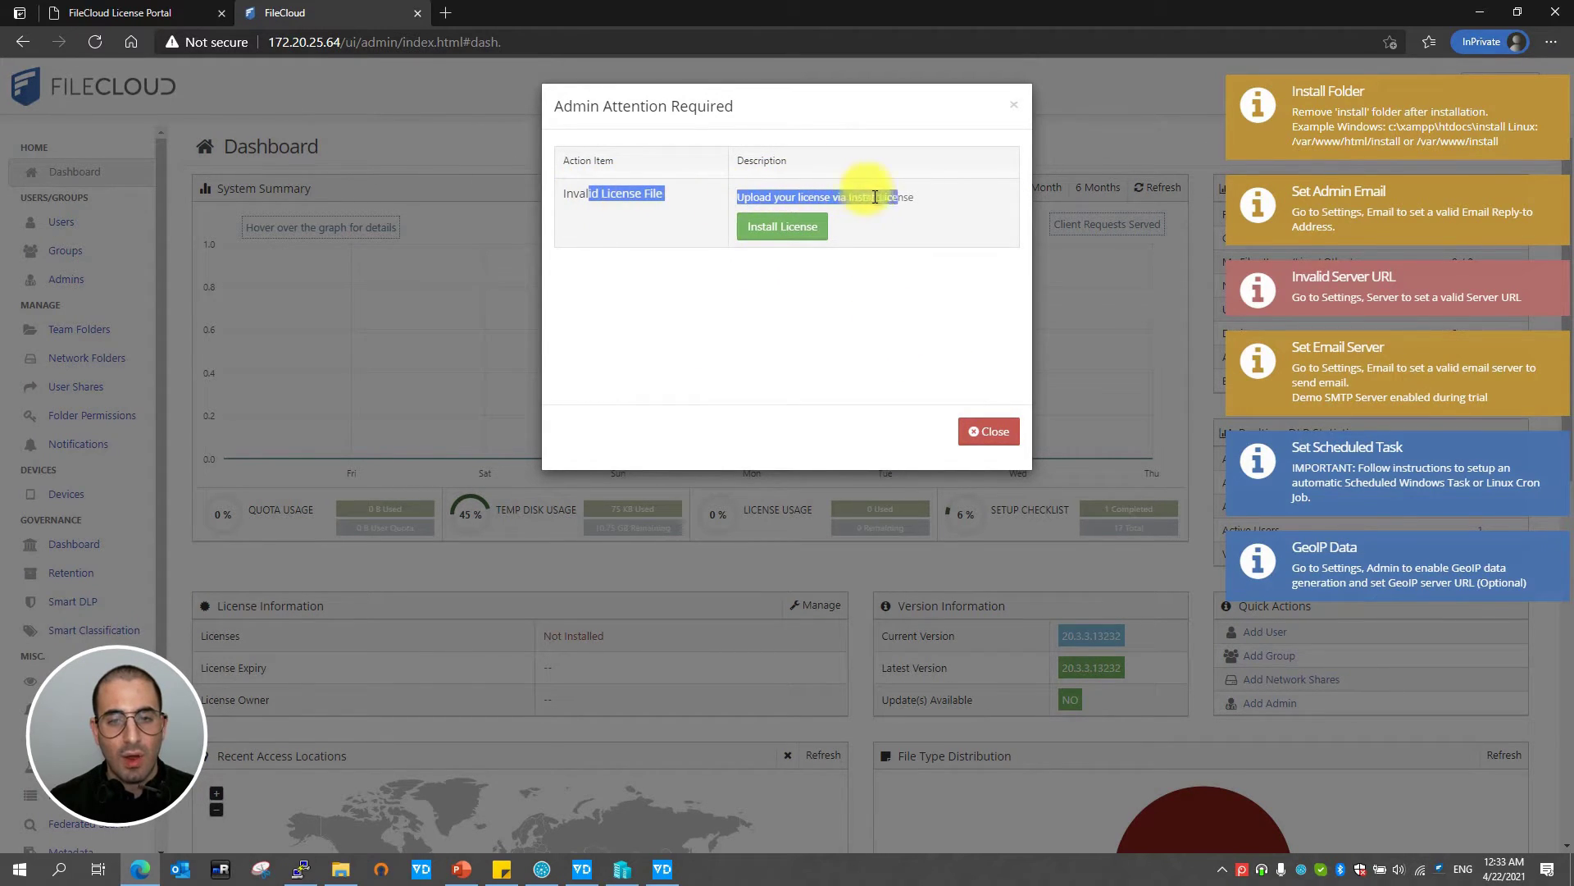
pyautogui.click(927, 207)
# - Sign in on the License Portal tab, begin the FileCloud 15-day trial, then return to the admin tab
pyautogui.click(159, 15)
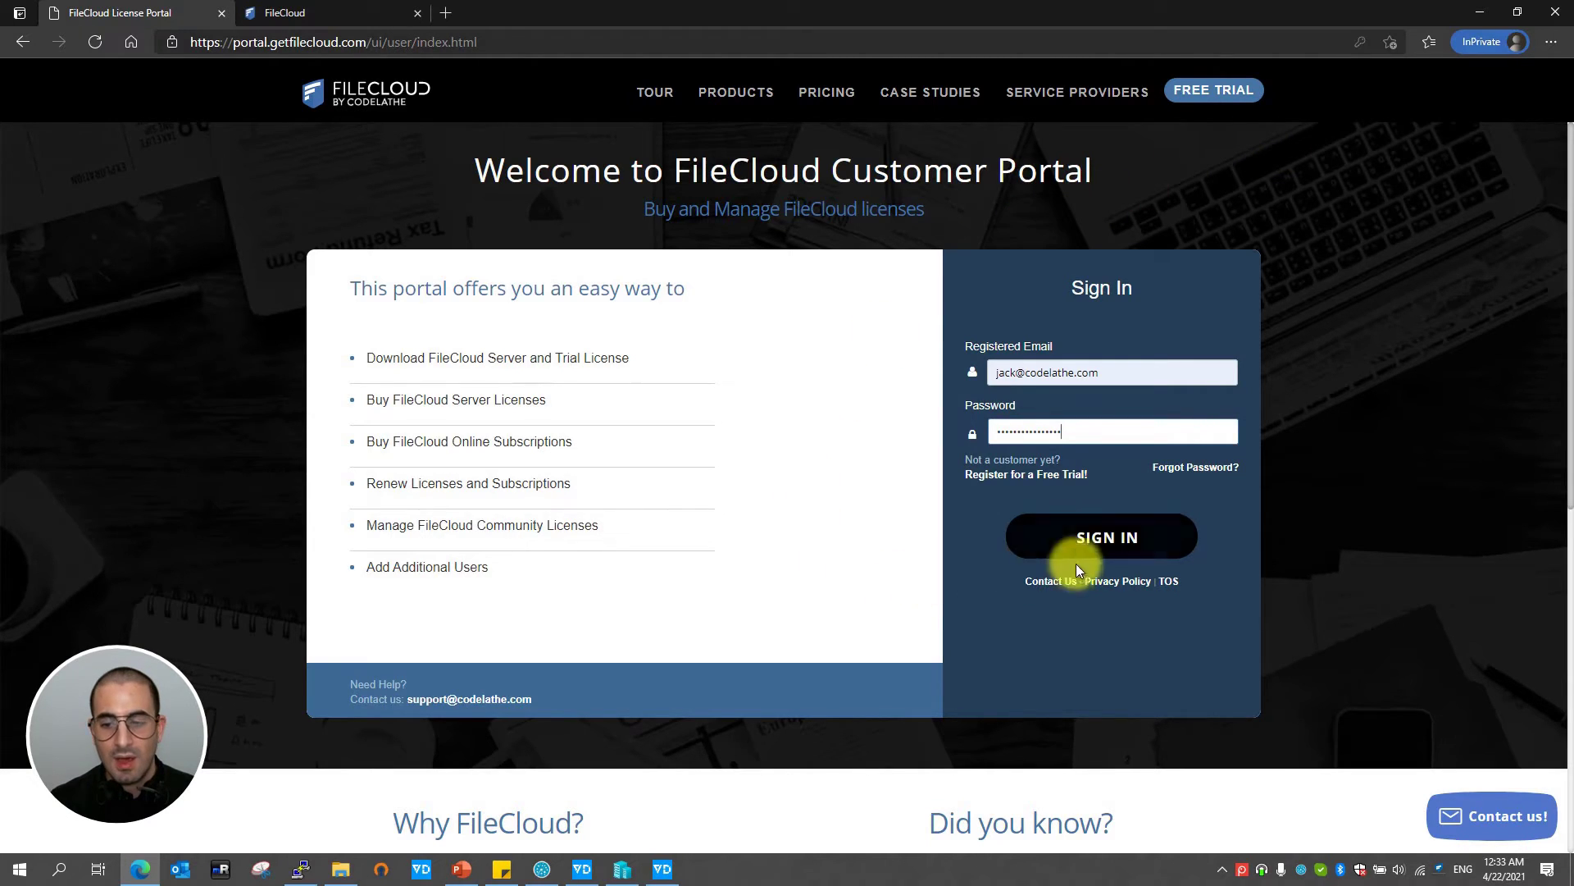
pyautogui.click(1118, 541)
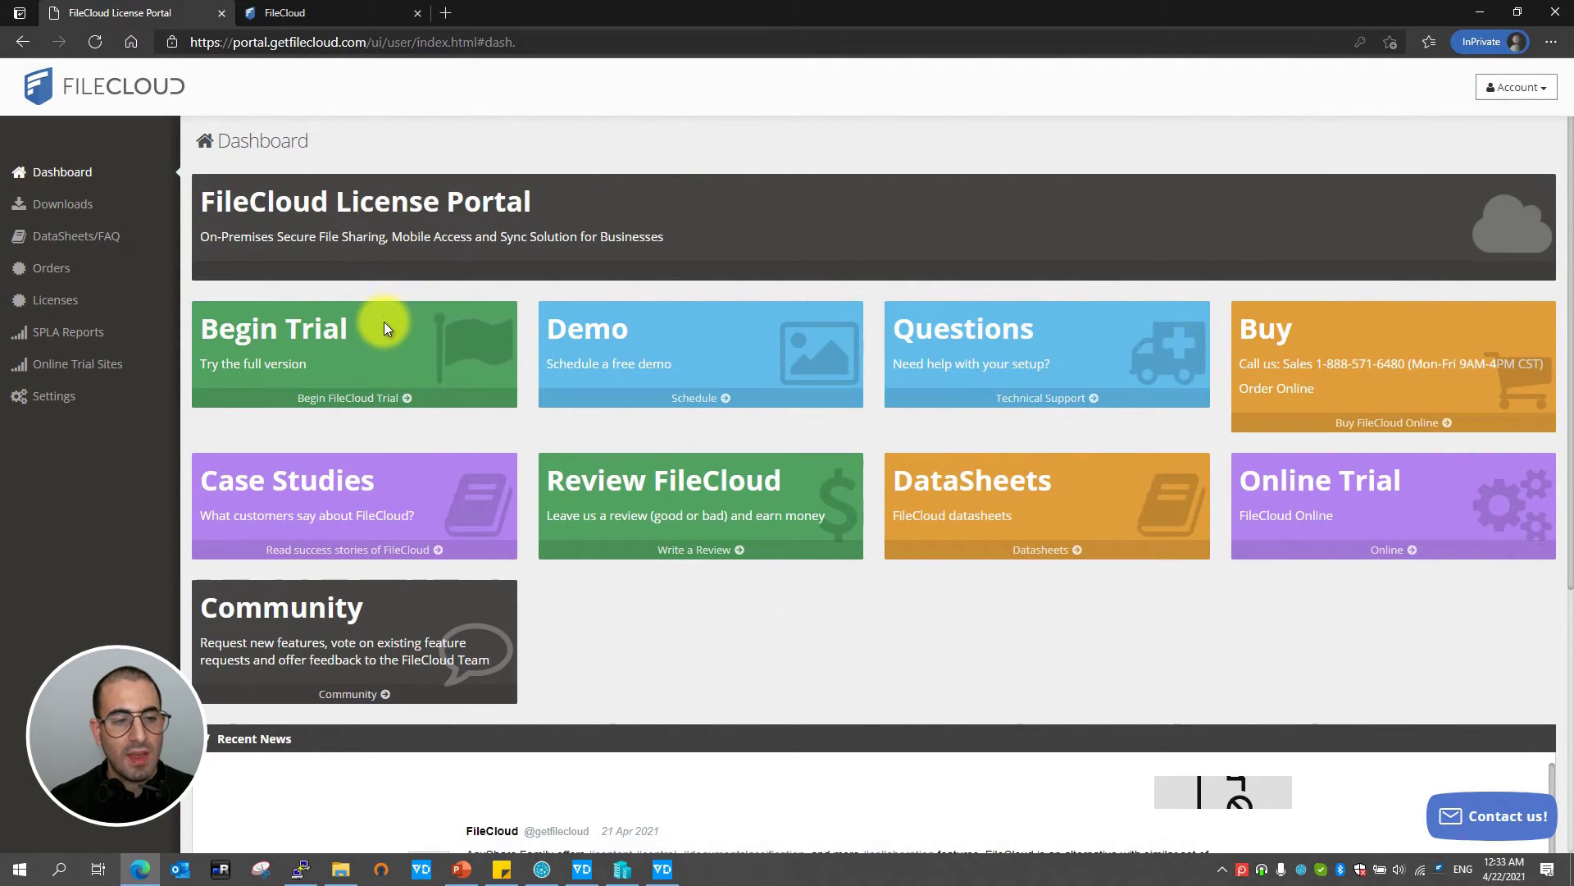
pyautogui.click(349, 398)
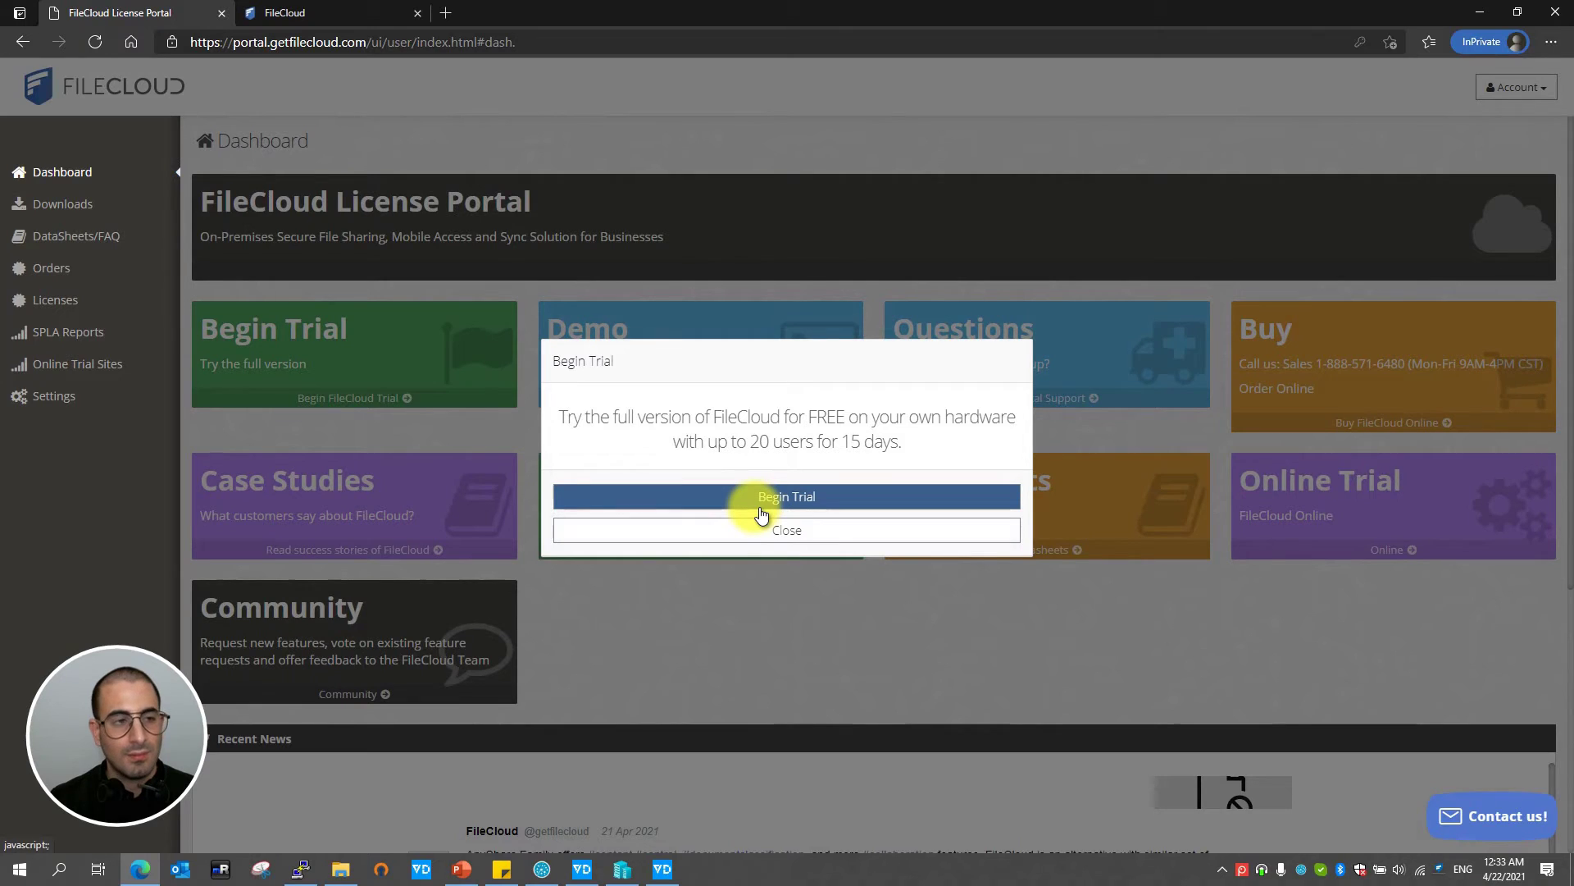
pyautogui.click(297, 15)
# - Upload and apply license.xml as the FileCloud license, giving 500 licenses expiring 7-Sep-2030
pyautogui.click(769, 230)
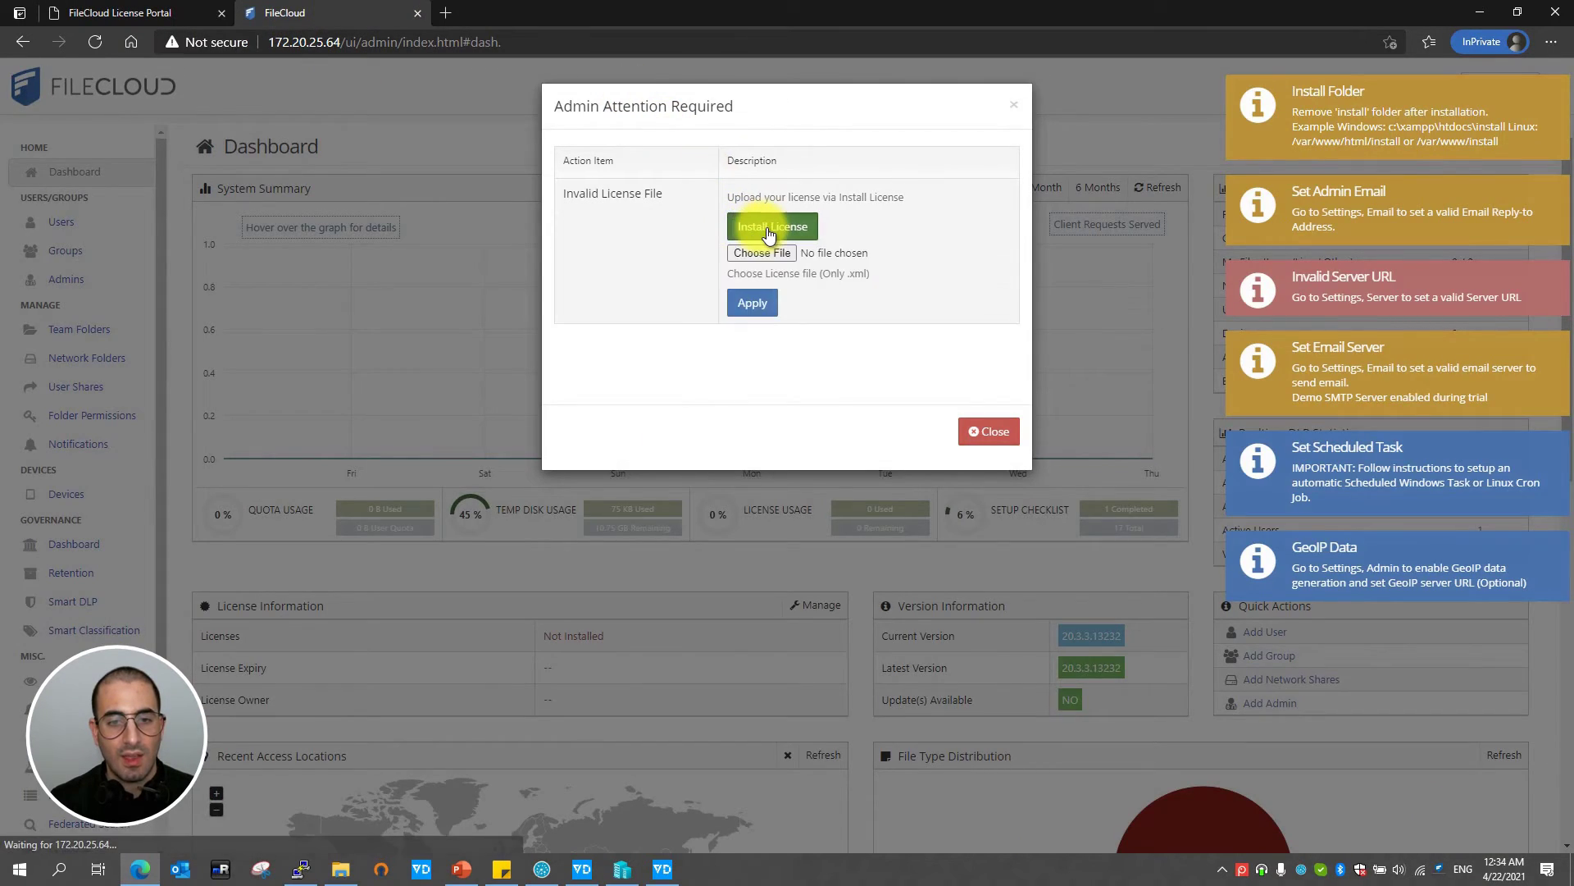
pyautogui.click(764, 253)
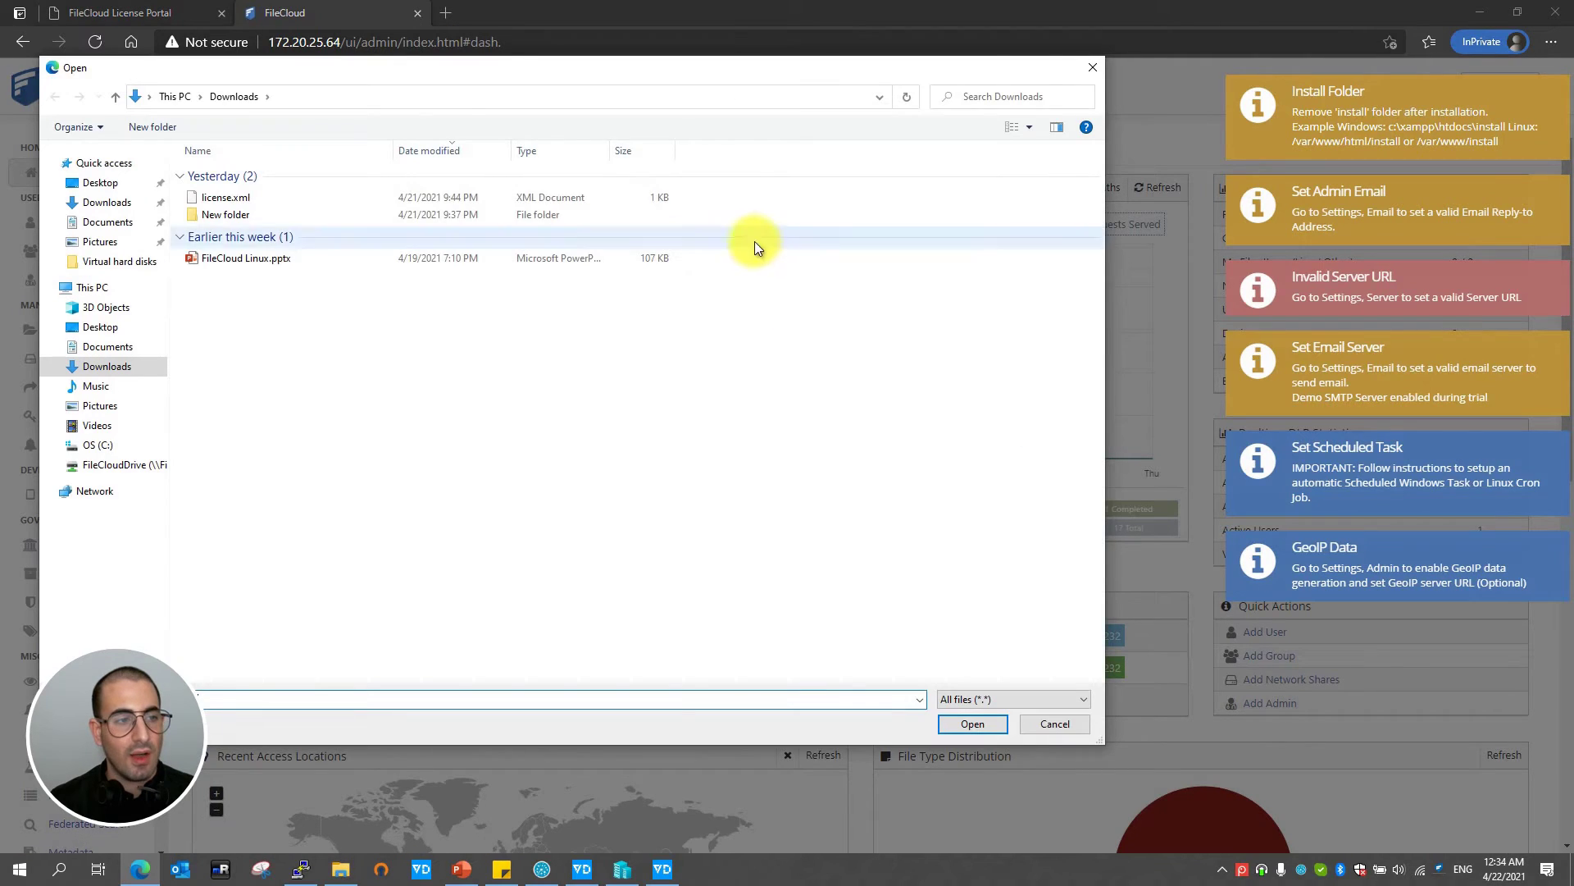
pyautogui.click(336, 198)
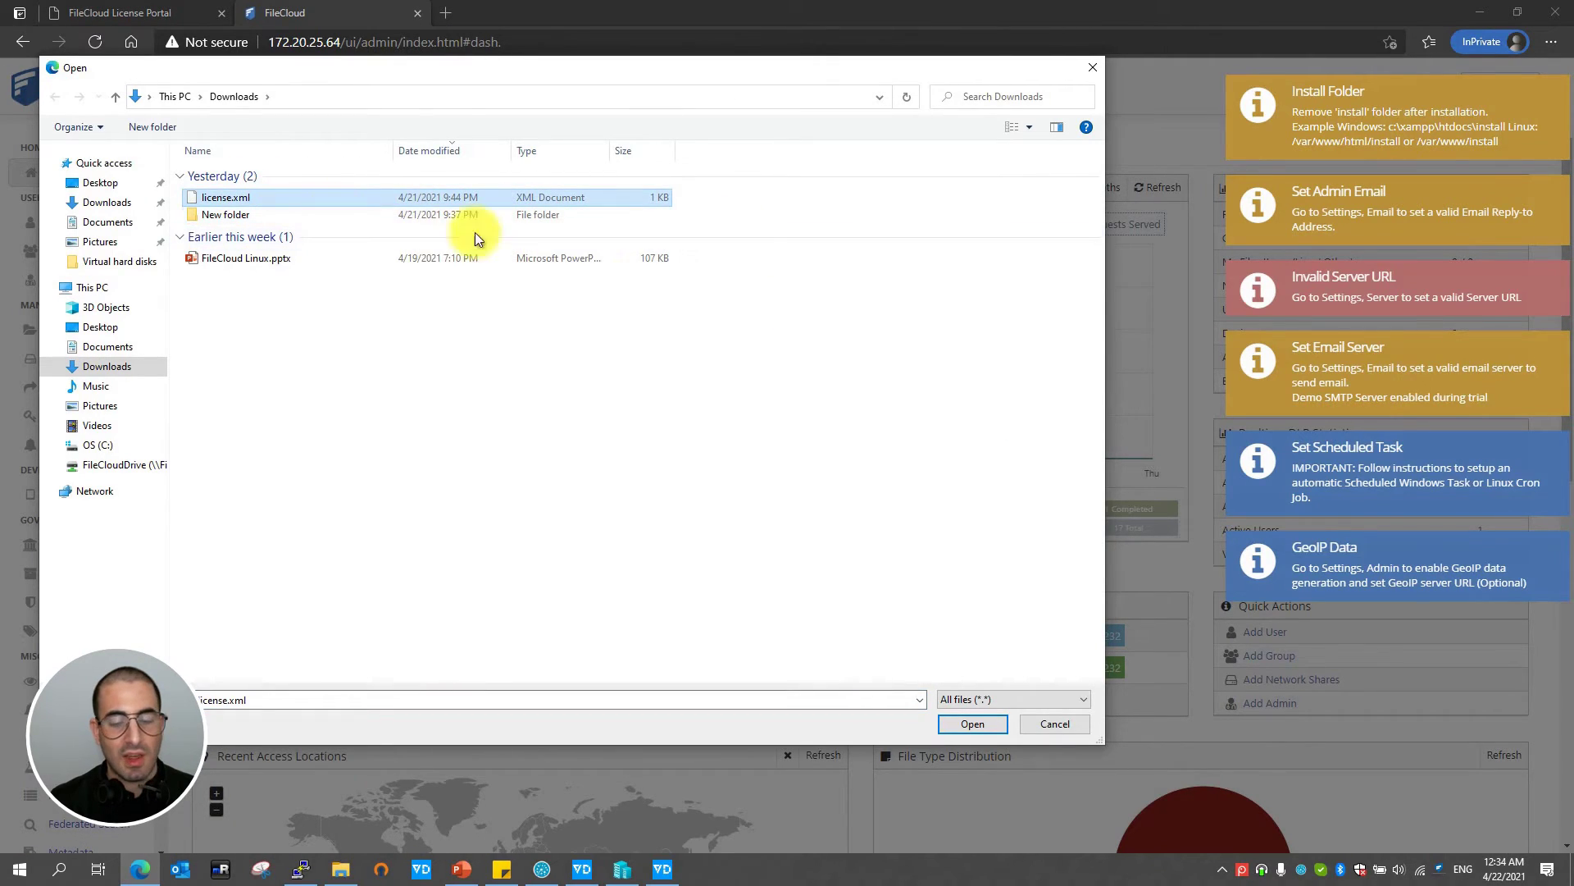
pyautogui.click(973, 722)
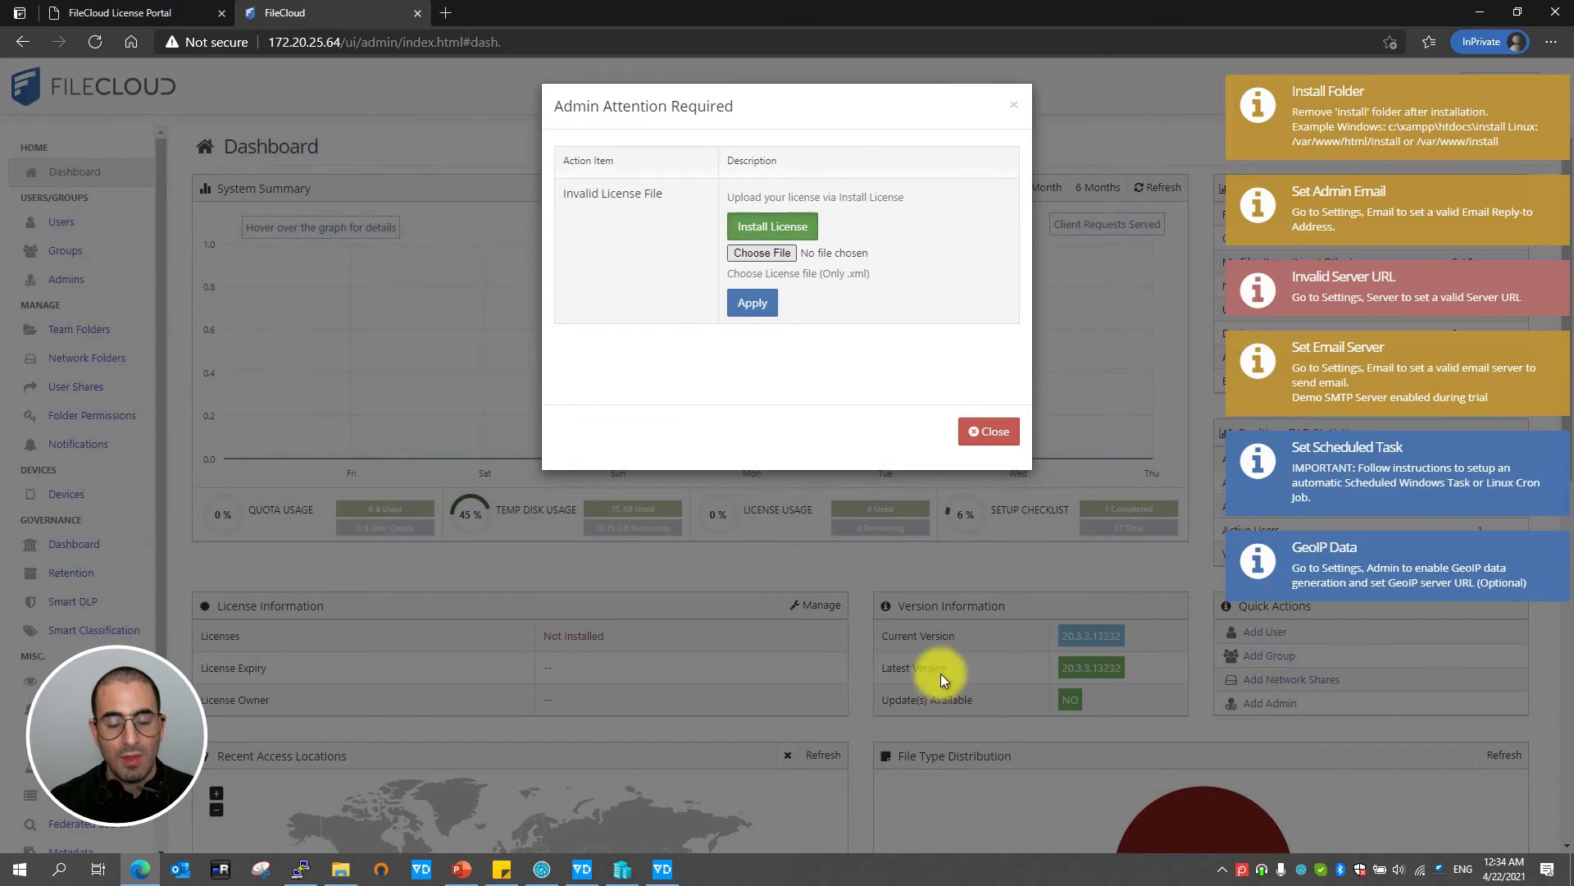
pyautogui.click(752, 301)
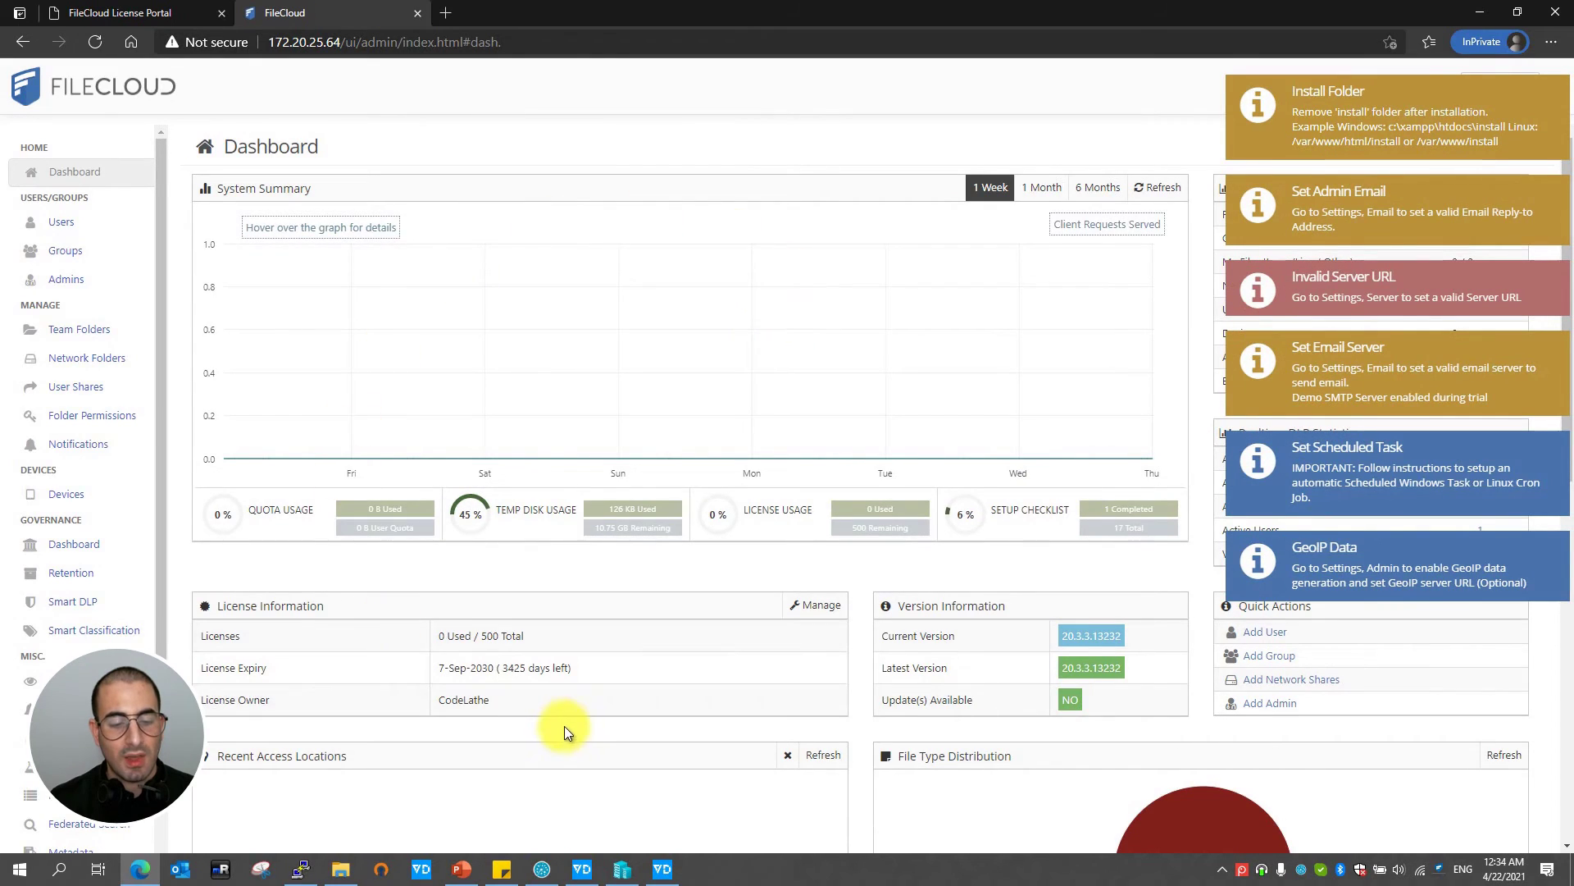
pyautogui.moveTo(520, 699); pyautogui.dragTo(331, 701)
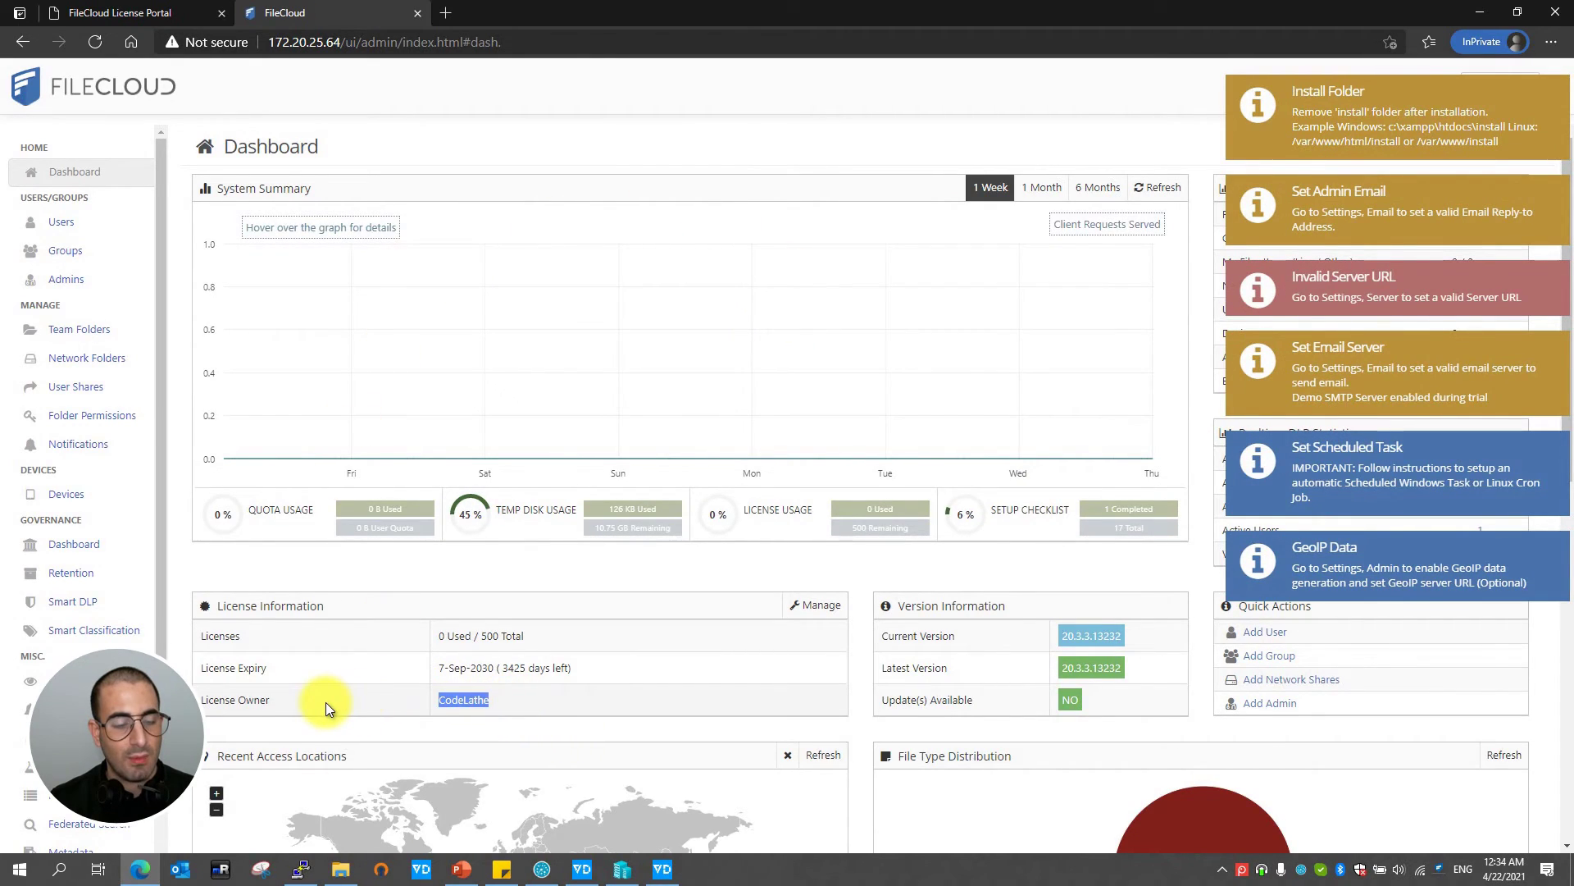
pyautogui.moveTo(571, 667); pyautogui.dragTo(492, 666)
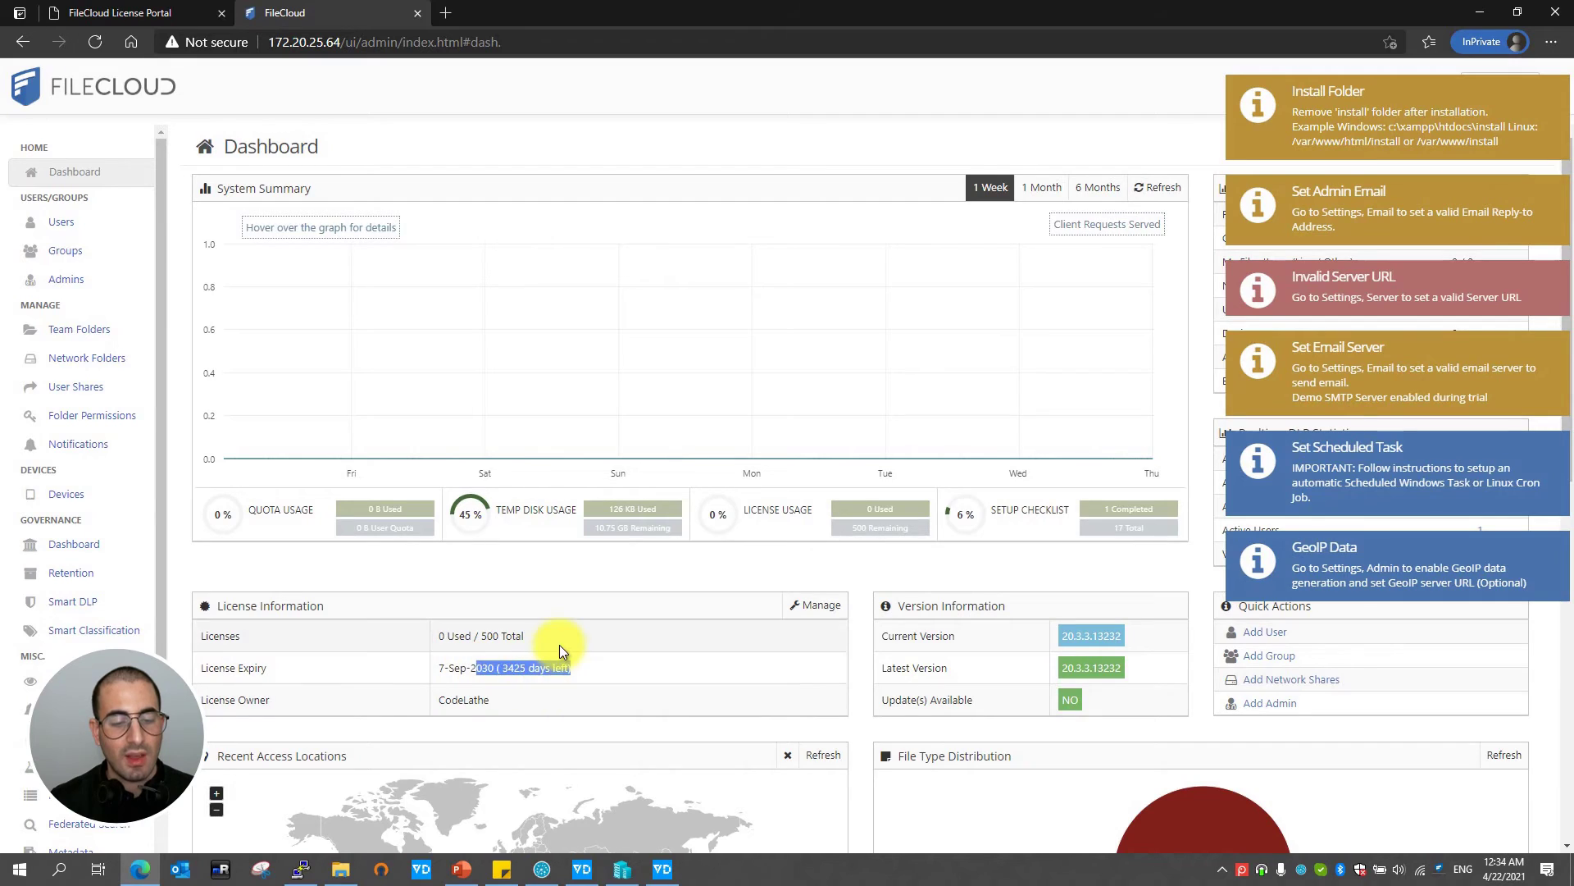
pyautogui.doubleClick(511, 637)
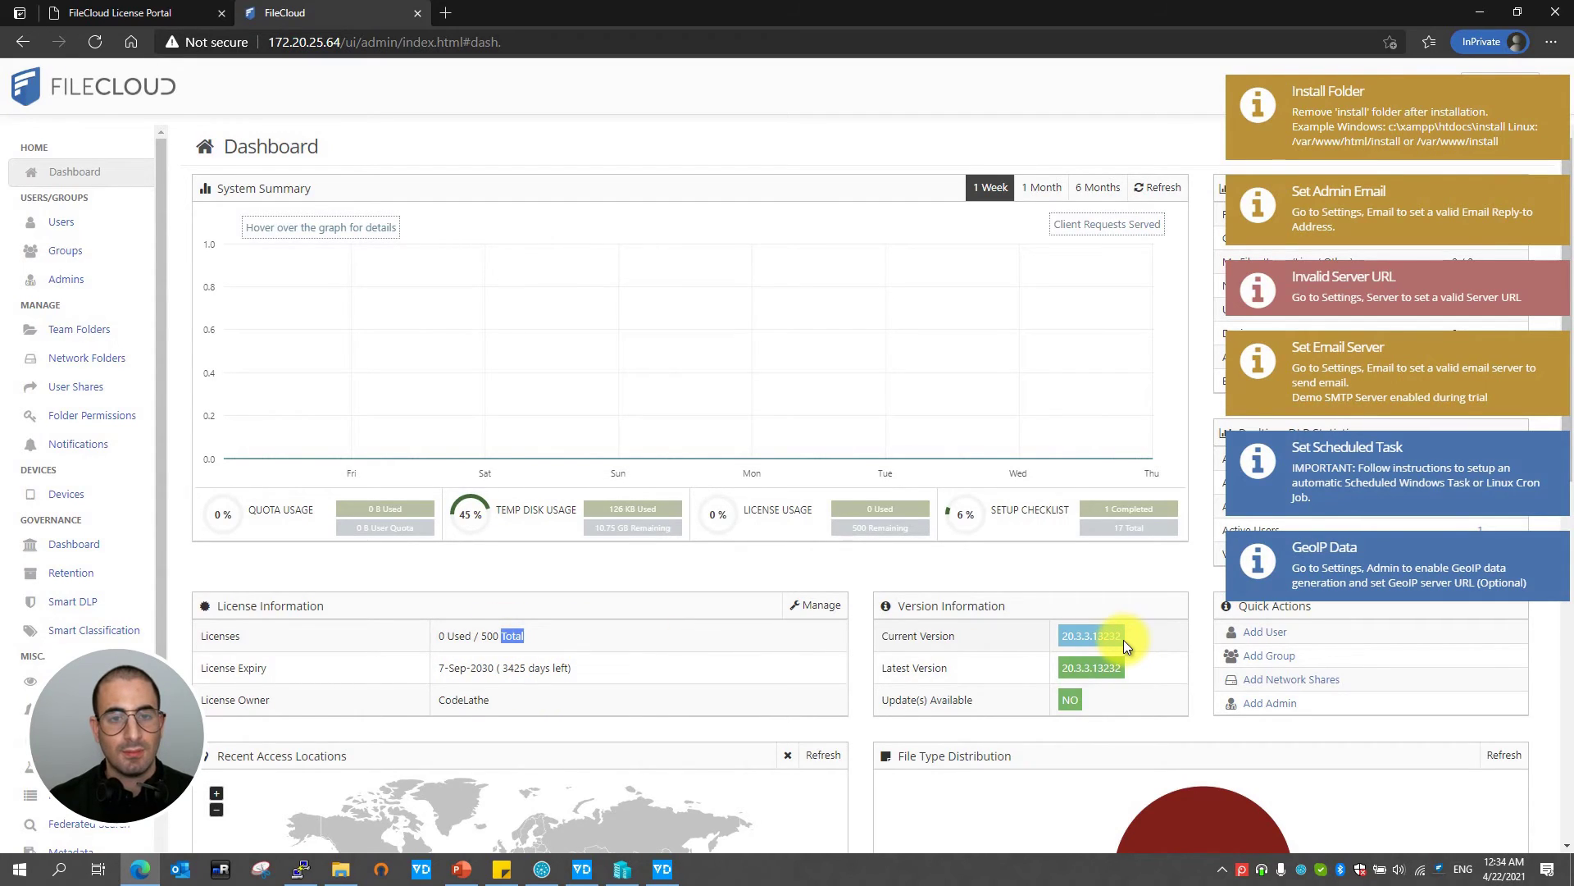